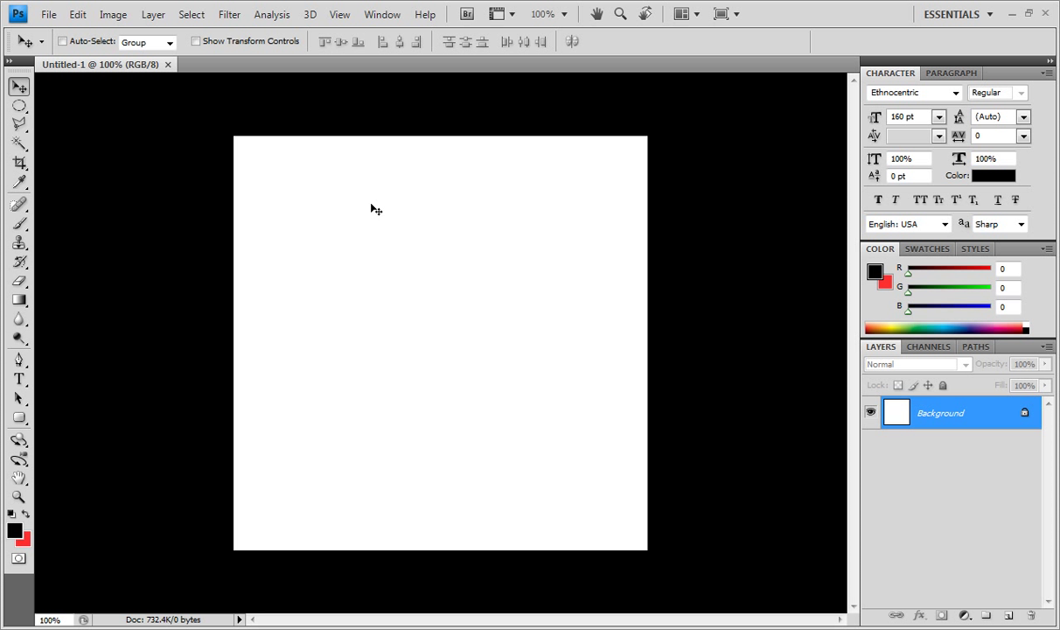
Step: Add a new layer and make a large circular marquee selection centred on the canvas
{"action": "left_click", "coordinate": [1009, 616]}
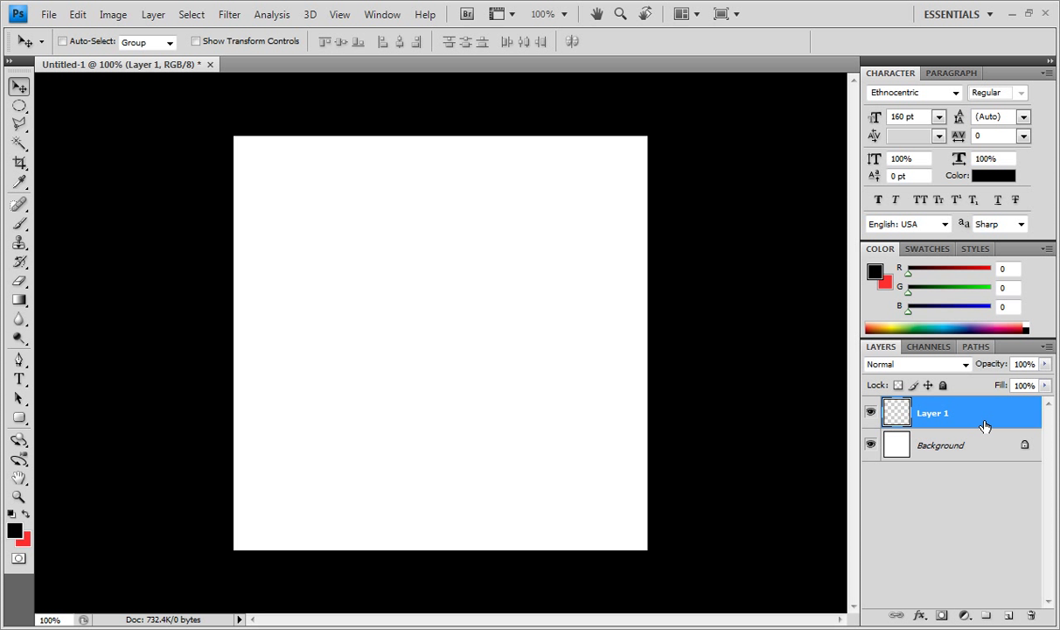
{"action": "left_click", "coordinate": [20, 106]}
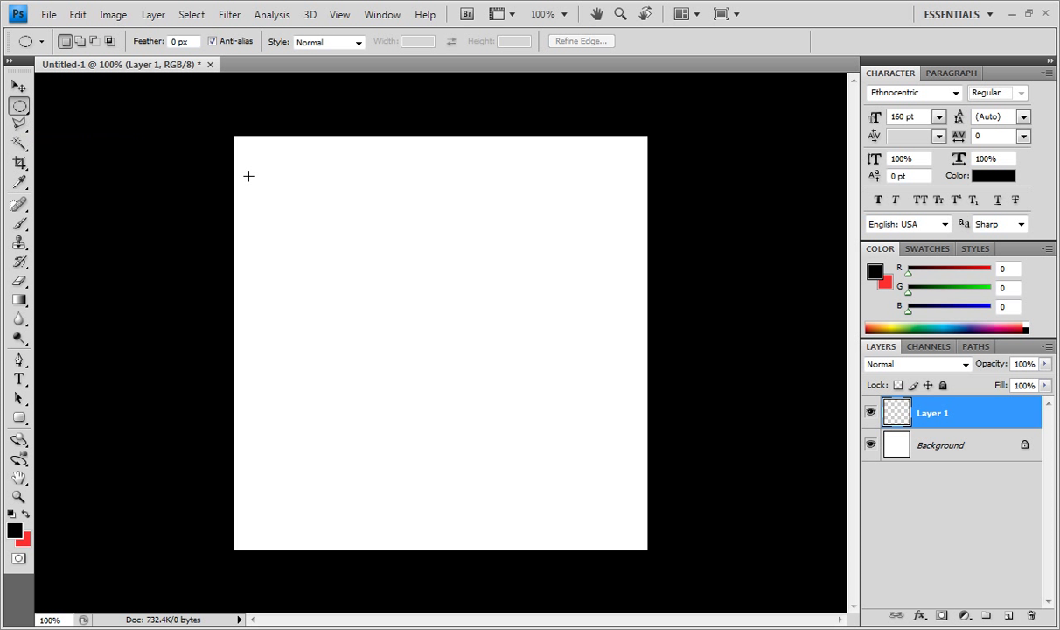
{"action": "left_click_drag", "start_coordinate": [251, 153], "coordinate": [604, 481]}
{"action": "left_click_drag", "start_coordinate": [392, 314], "coordinate": [408, 336]}
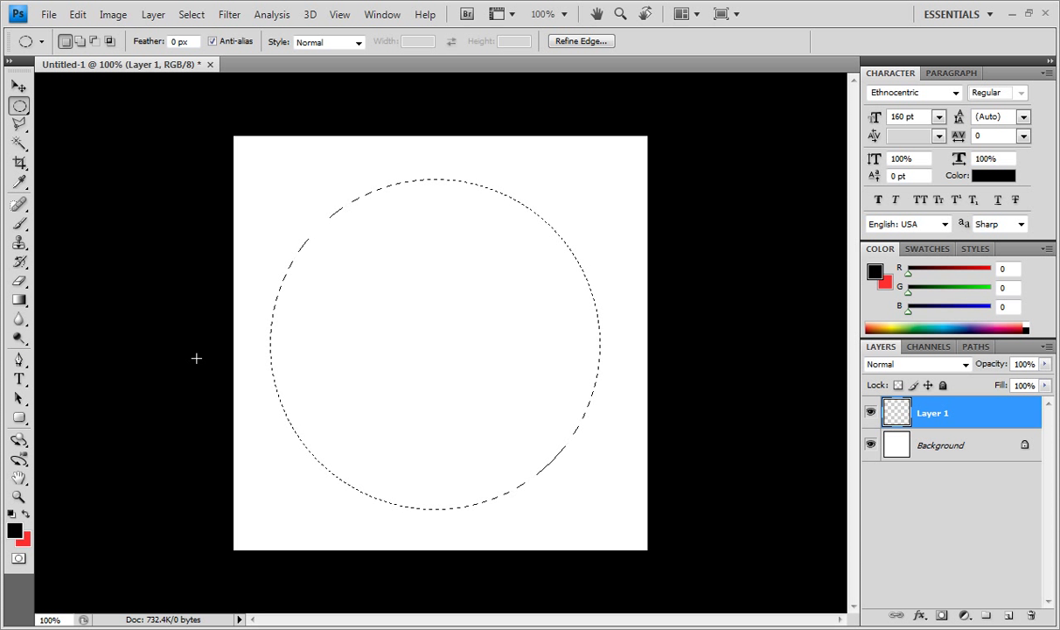
Step: Set the foreground colour to dark red 650000 and keep bright red ff2f2f as the background colour
{"action": "left_click", "coordinate": [17, 532]}
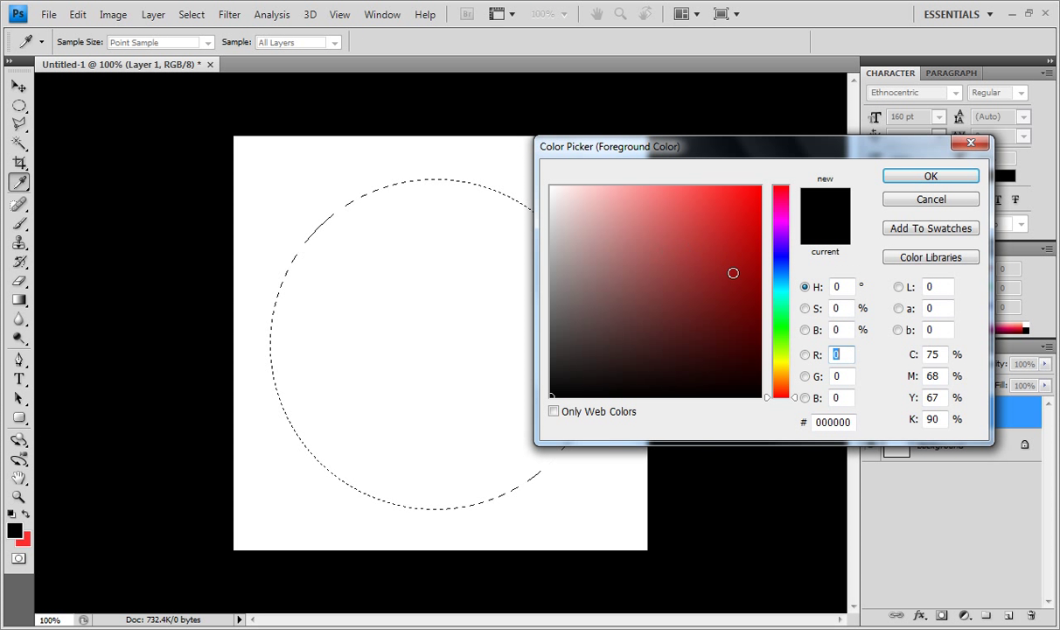
{"action": "left_click_drag", "start_coordinate": [751, 302], "coordinate": [781, 312]}
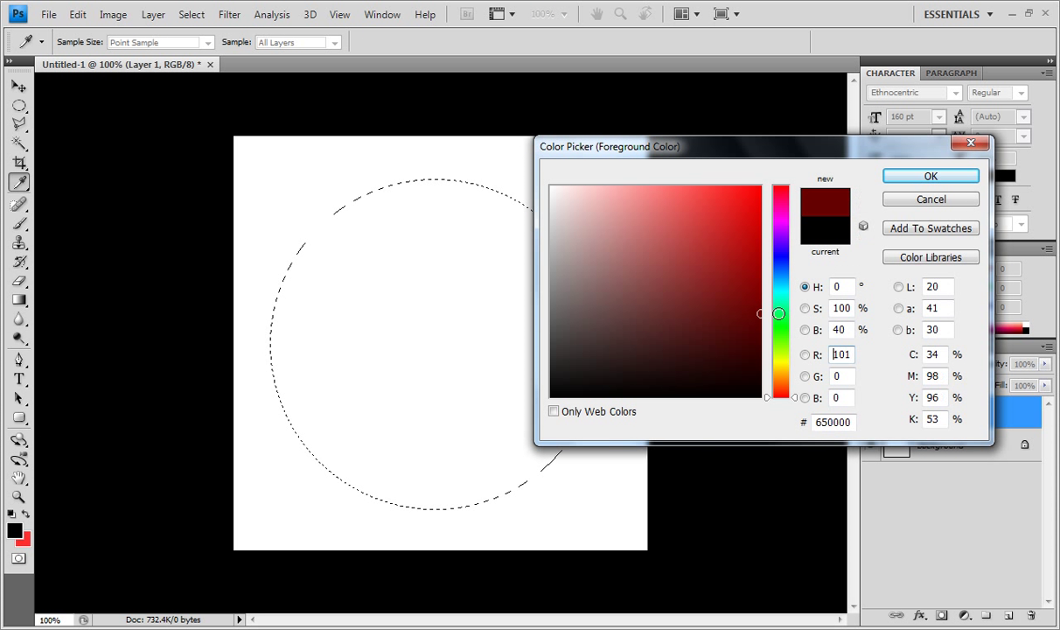
{"action": "left_click", "coordinate": [930, 176]}
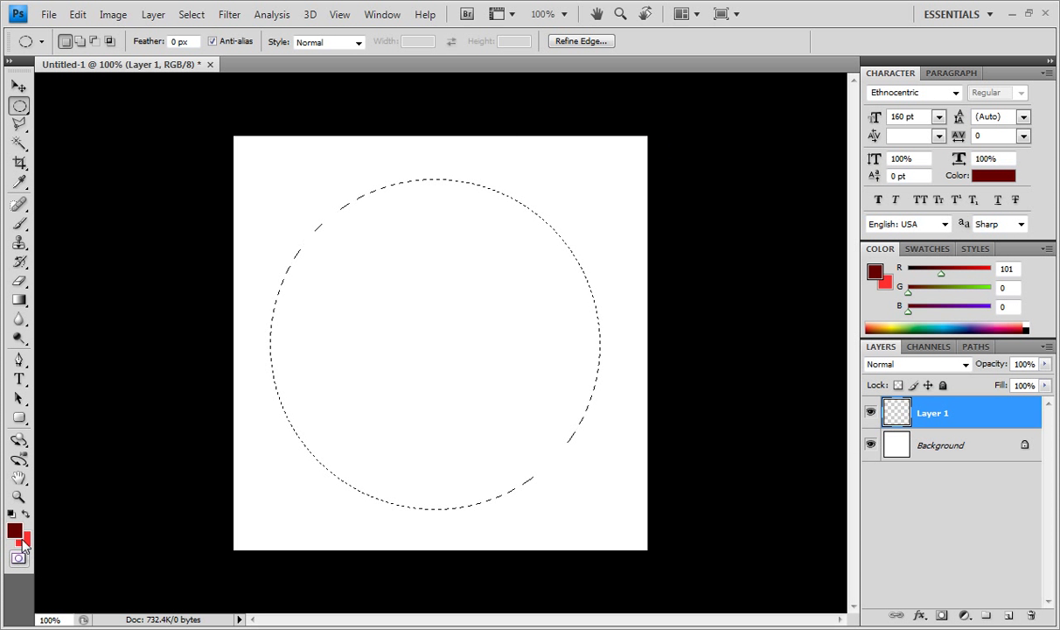
{"action": "left_click", "coordinate": [24, 539]}
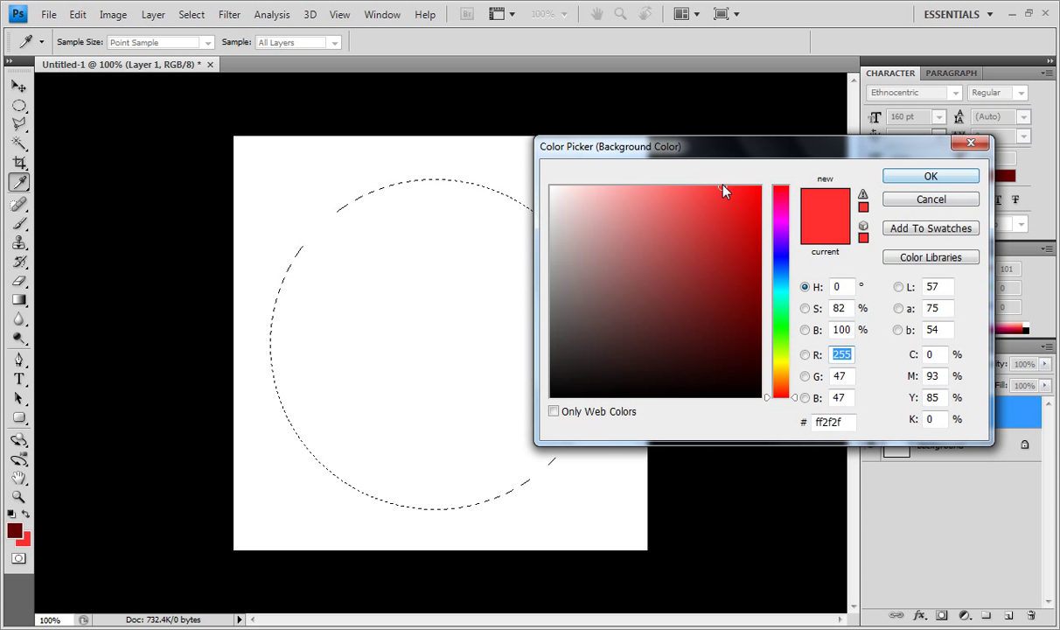
{"action": "left_click", "coordinate": [931, 175]}
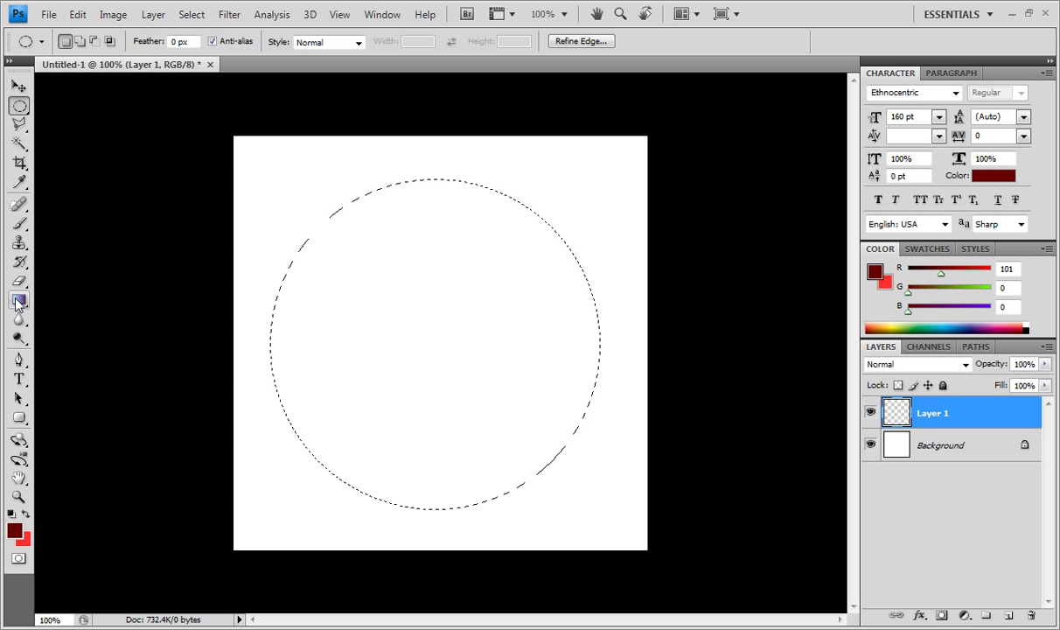
Step: Fill the circular selection with a foreground-to-background linear gradient, dark red at the top to bright red at the bottom, and deselect
{"action": "left_click", "coordinate": [17, 302]}
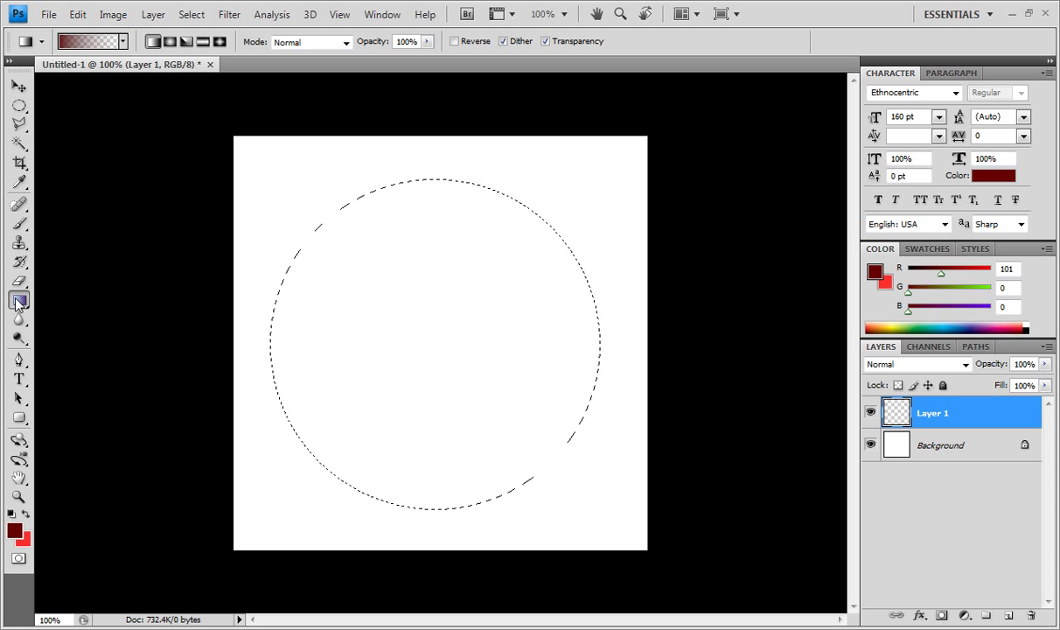
{"action": "left_click", "coordinate": [123, 42]}
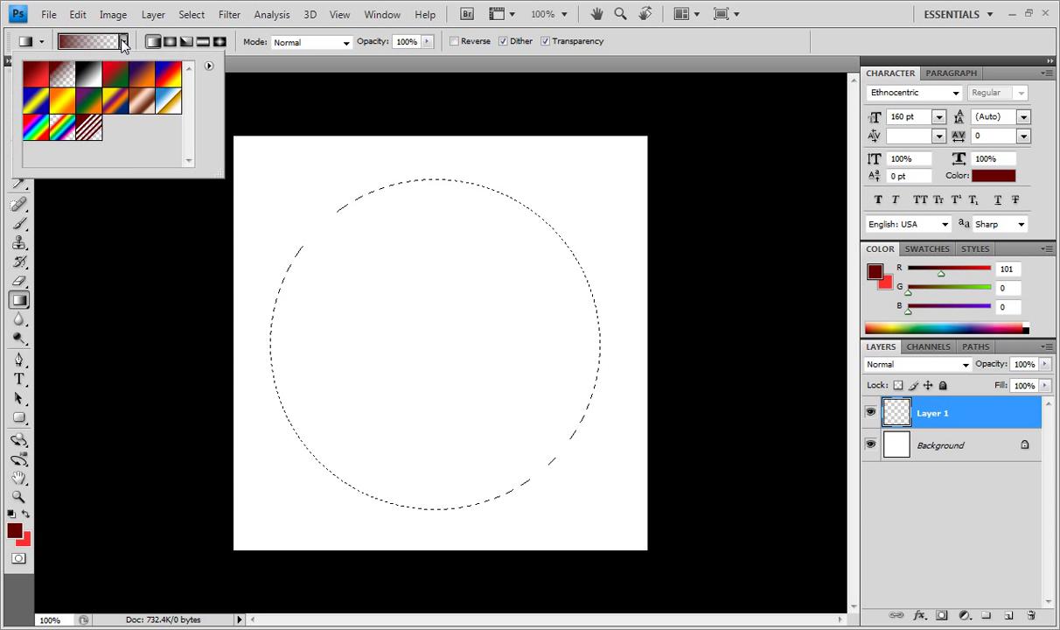
{"action": "left_click", "coordinate": [35, 82]}
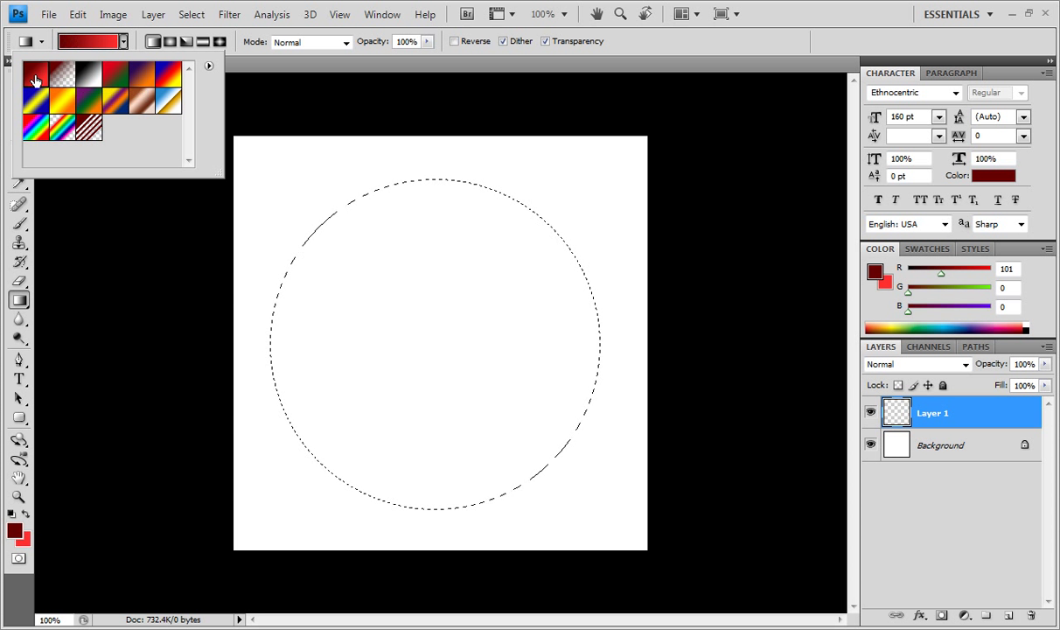
{"action": "left_click", "coordinate": [122, 43]}
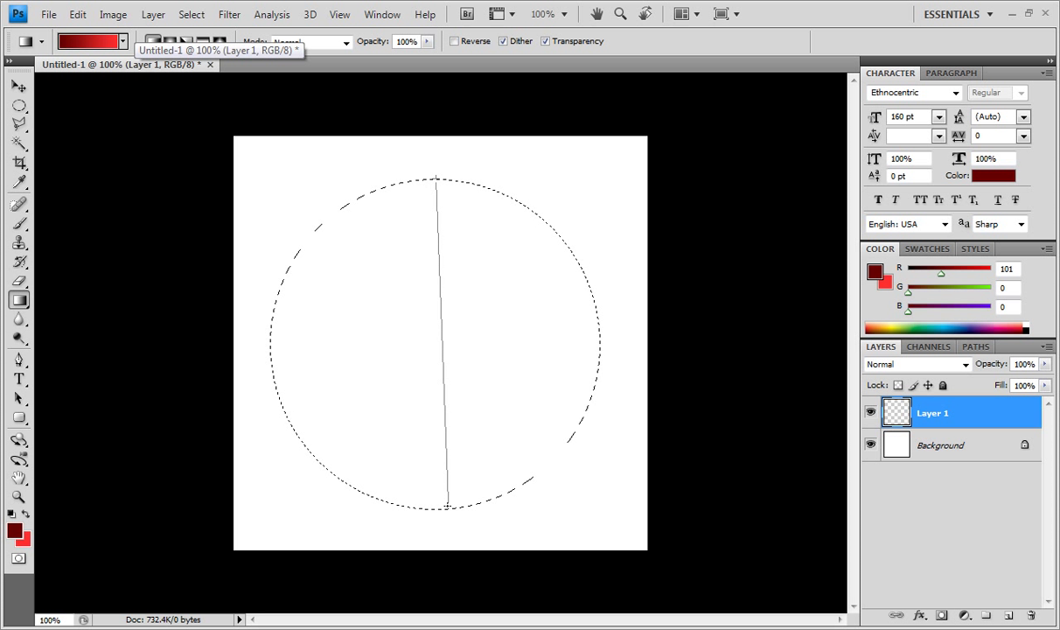
{"action": "left_click_drag", "start_coordinate": [445, 512], "coordinate": [435, 517]}
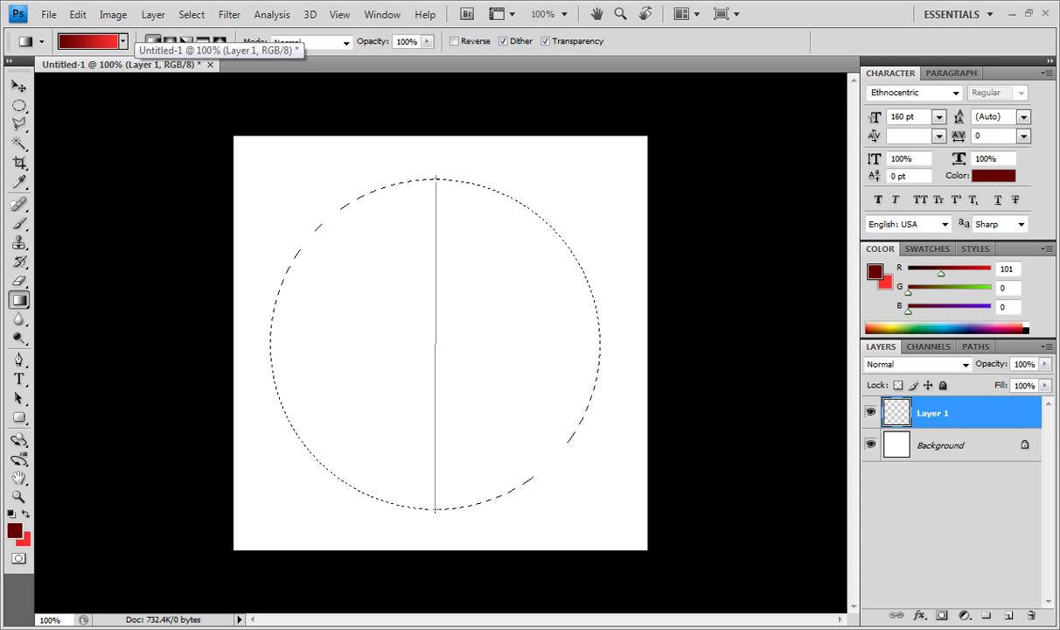
{"action": "left_click_drag", "start_coordinate": [434, 510], "coordinate": [437, 510]}
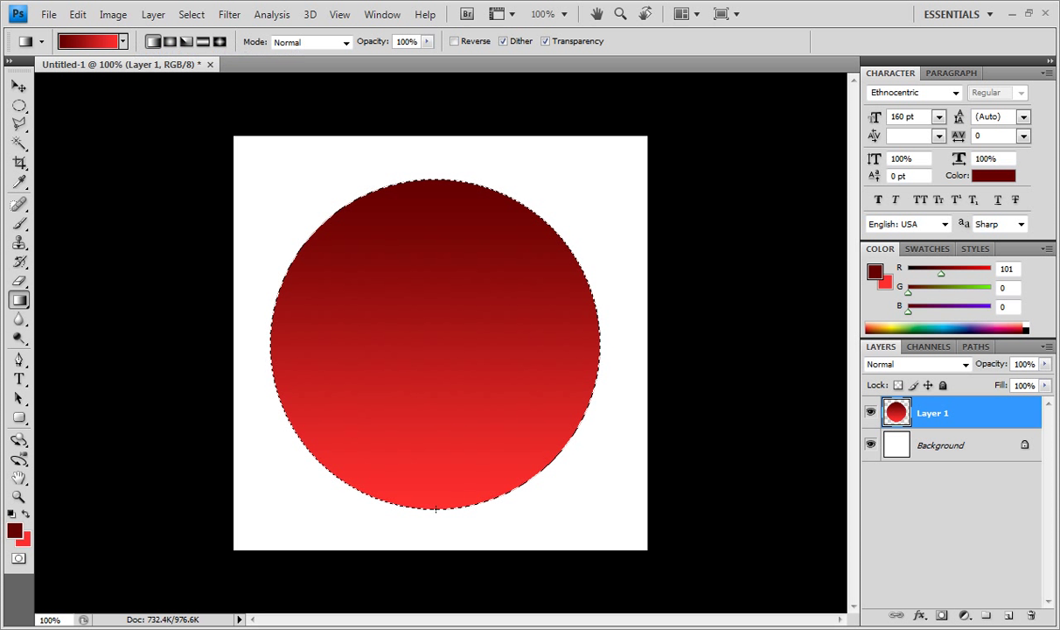
{"action": "key", "text": "ctrl+d"}
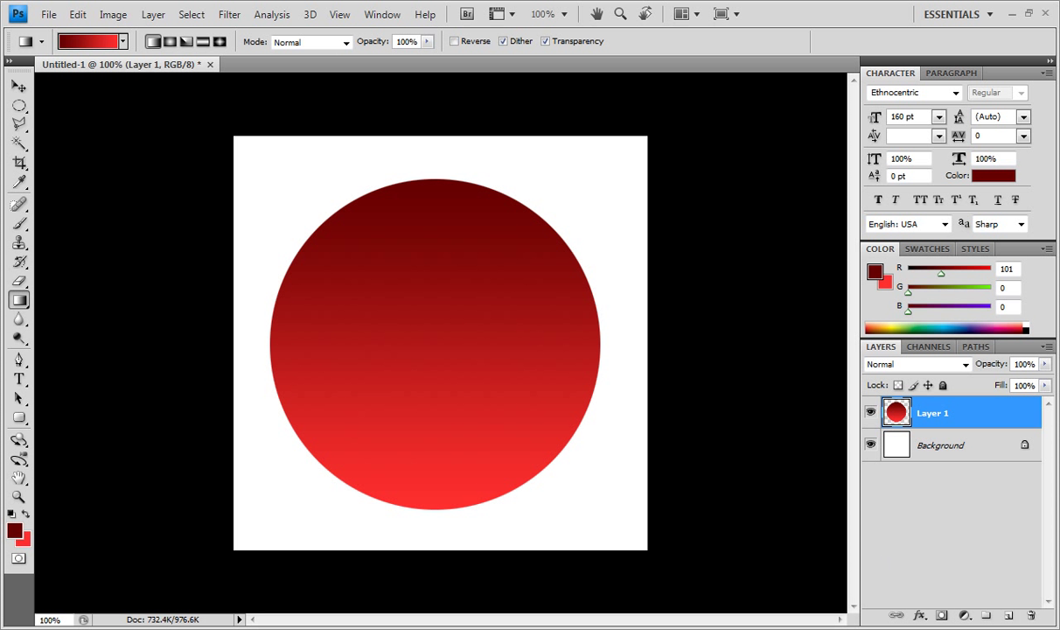
{"action": "left_click", "coordinate": [190, 15]}
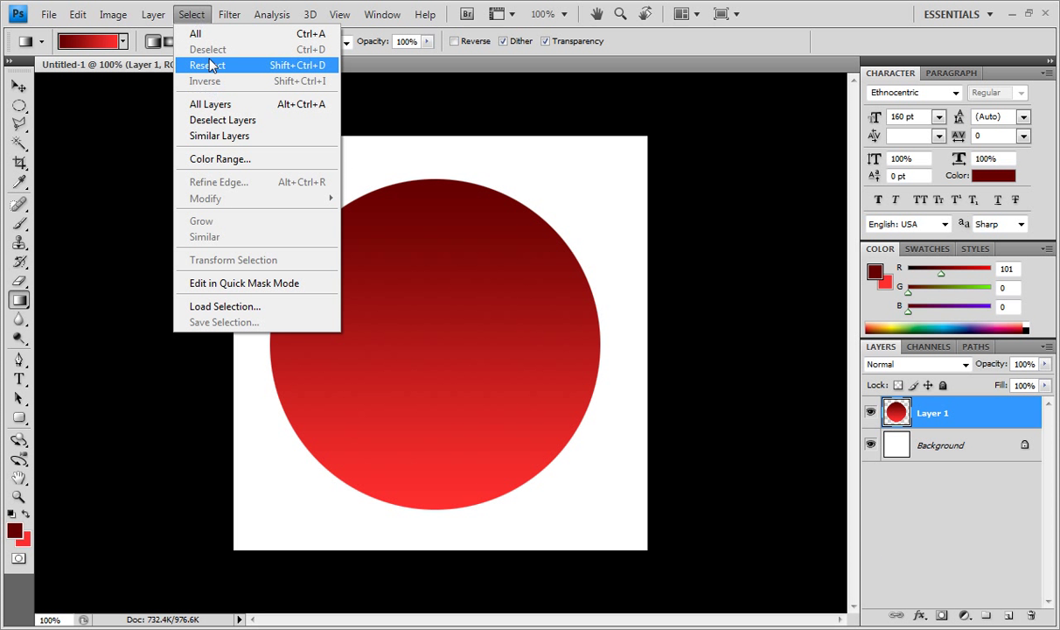
{"action": "left_click", "coordinate": [189, 14]}
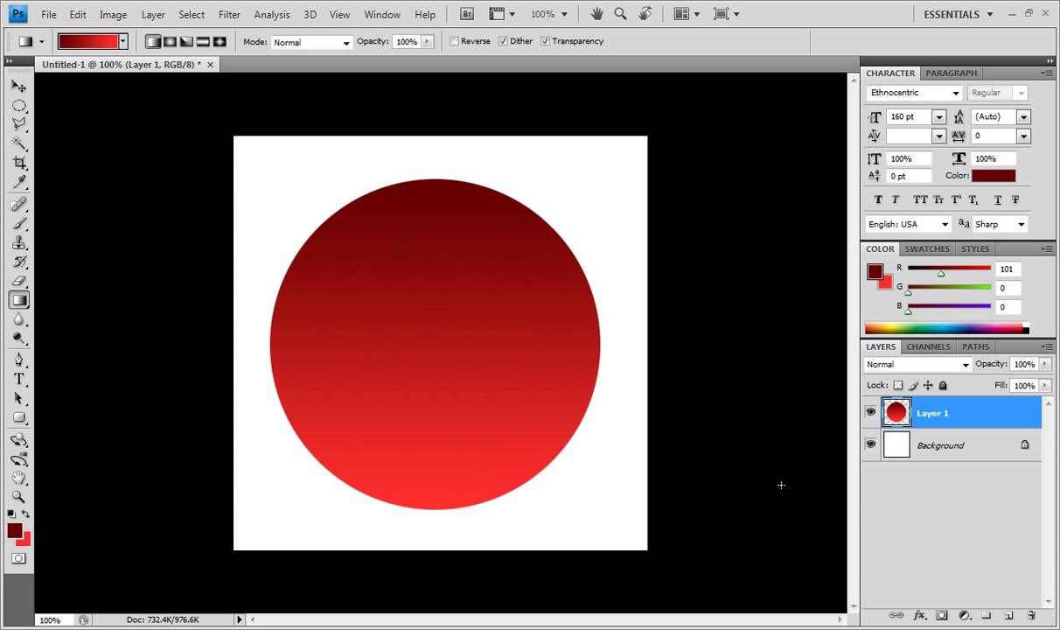
Step: Add a new layer and place a wide elliptical selection, horizontally centred, in the upper half of the red circle
{"action": "left_click", "coordinate": [1007, 615]}
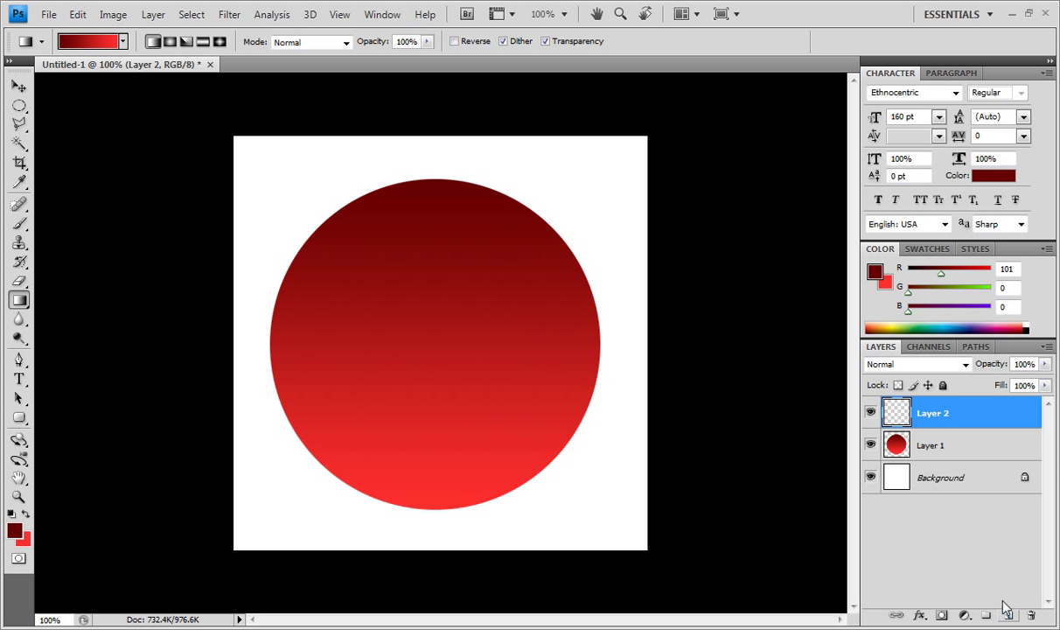
{"action": "left_click", "coordinate": [20, 107]}
{"action": "left_click", "coordinate": [77, 119]}
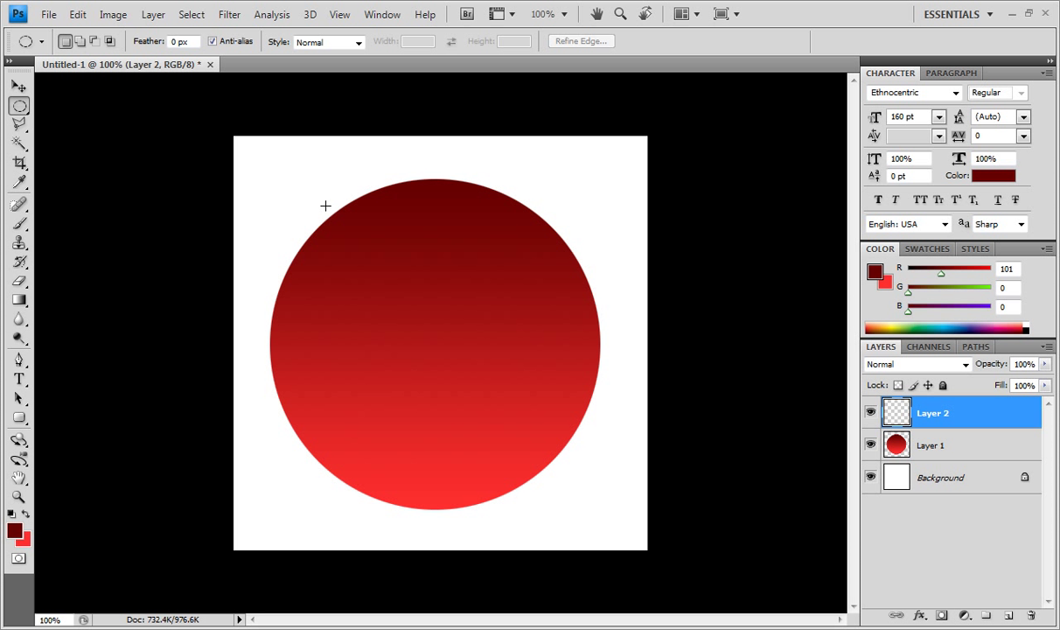
{"action": "mouse_move", "coordinate": [309, 202]}
{"action": "left_mouse_down"}
{"action": "mouse_move", "coordinate": [493, 356]}
{"action": "mouse_move", "coordinate": [550, 356]}
{"action": "left_mouse_up"}
{"action": "left_click_drag", "start_coordinate": [426, 289], "coordinate": [431, 281]}
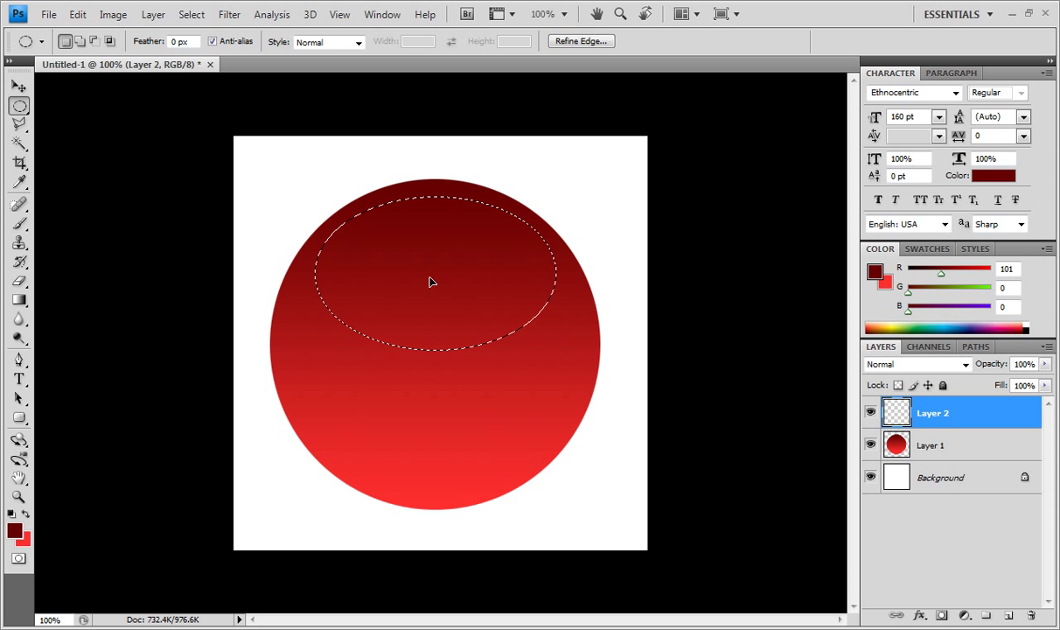
{"action": "left_click_drag", "start_coordinate": [430, 281], "coordinate": [429, 280]}
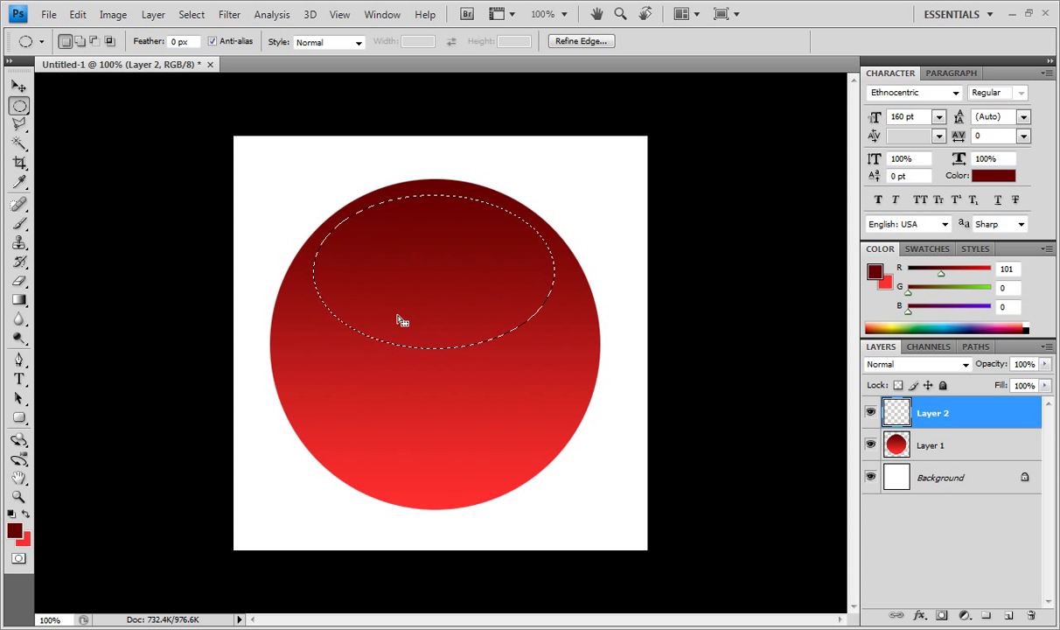
Step: Set the foreground colour to pure white (RGB 255, 255, 255)
{"action": "left_click", "coordinate": [15, 529]}
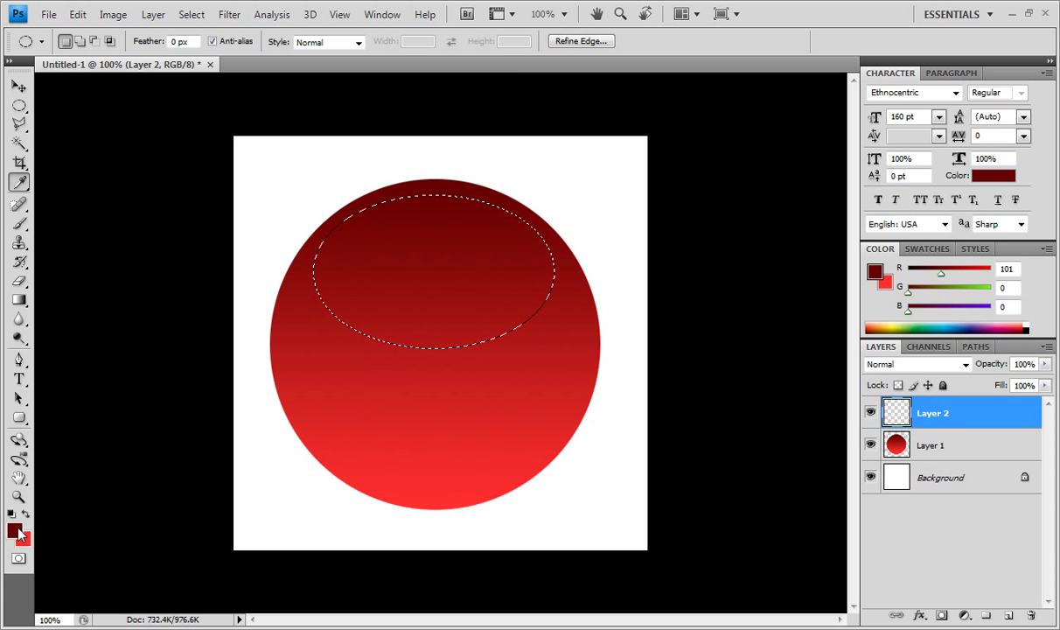
{"action": "left_click", "coordinate": [591, 324]}
{"action": "left_click", "coordinate": [512, 144]}
{"action": "left_click", "coordinate": [930, 176]}
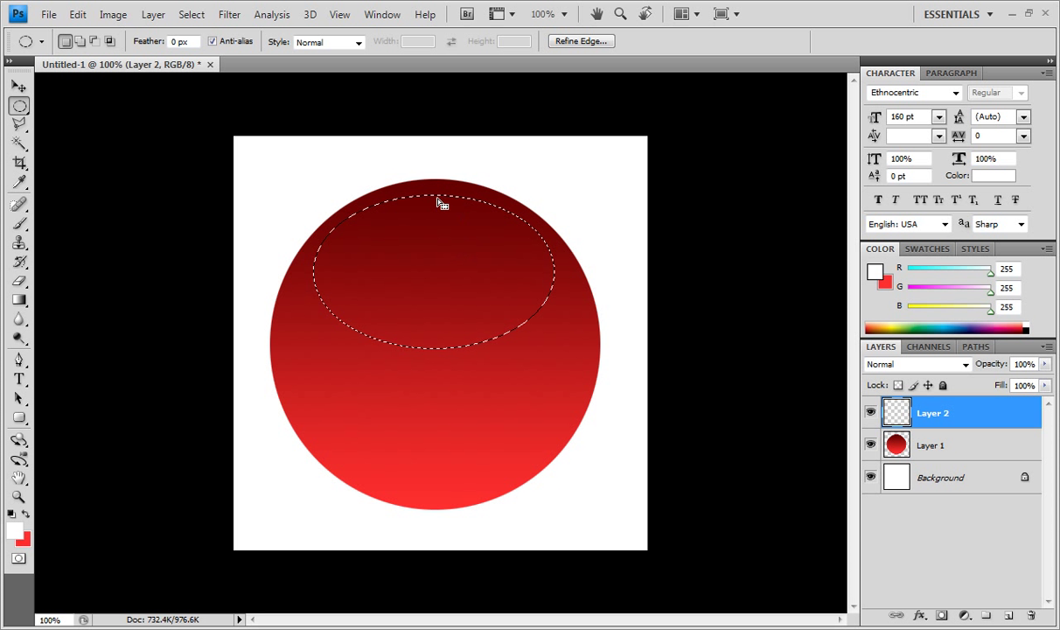
Step: Fill the elliptical selection with a Foreground to Transparent linear gradient, running from white at its top edge to transparent at its bottom
{"action": "left_click", "coordinate": [19, 302]}
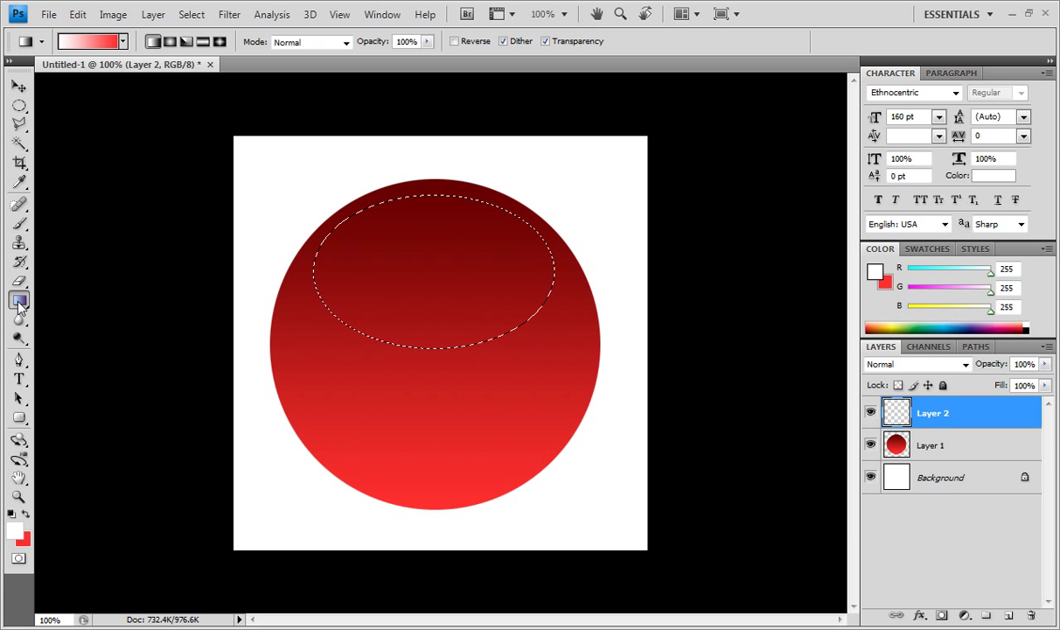
{"action": "left_click", "coordinate": [123, 42]}
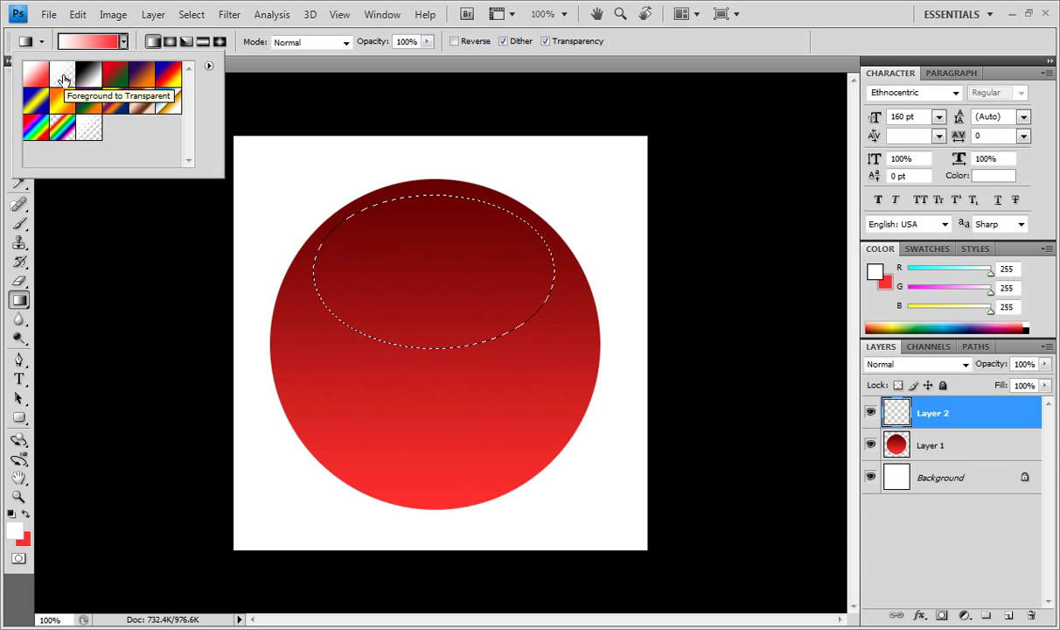
{"action": "left_click", "coordinate": [63, 80]}
{"action": "left_click", "coordinate": [124, 42]}
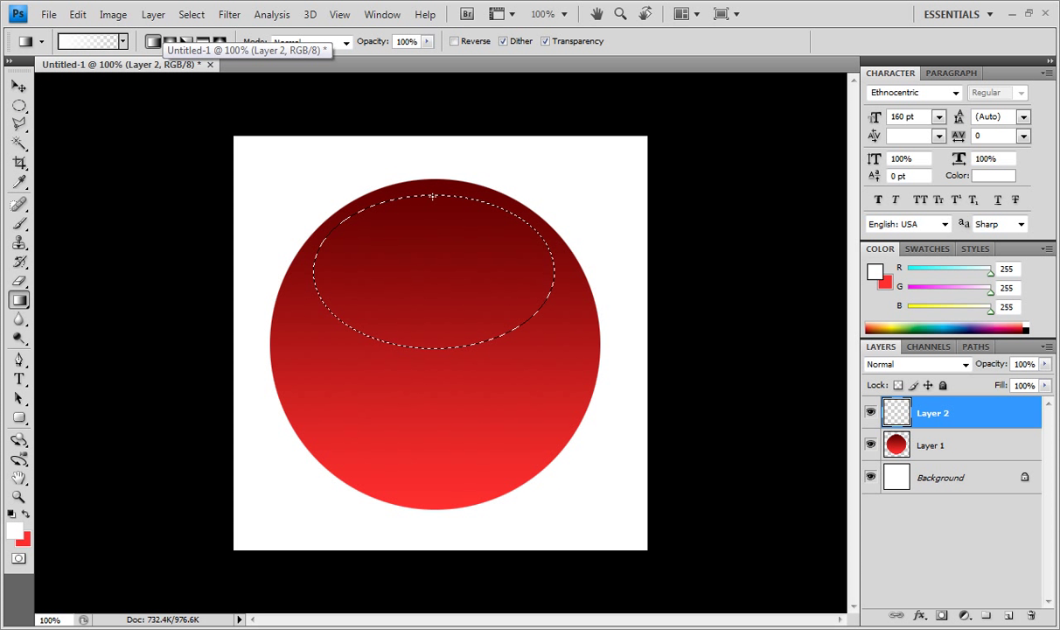
{"action": "left_click_drag", "start_coordinate": [433, 194], "coordinate": [433, 240]}
{"action": "left_click_drag", "start_coordinate": [432, 306], "coordinate": [433, 349]}
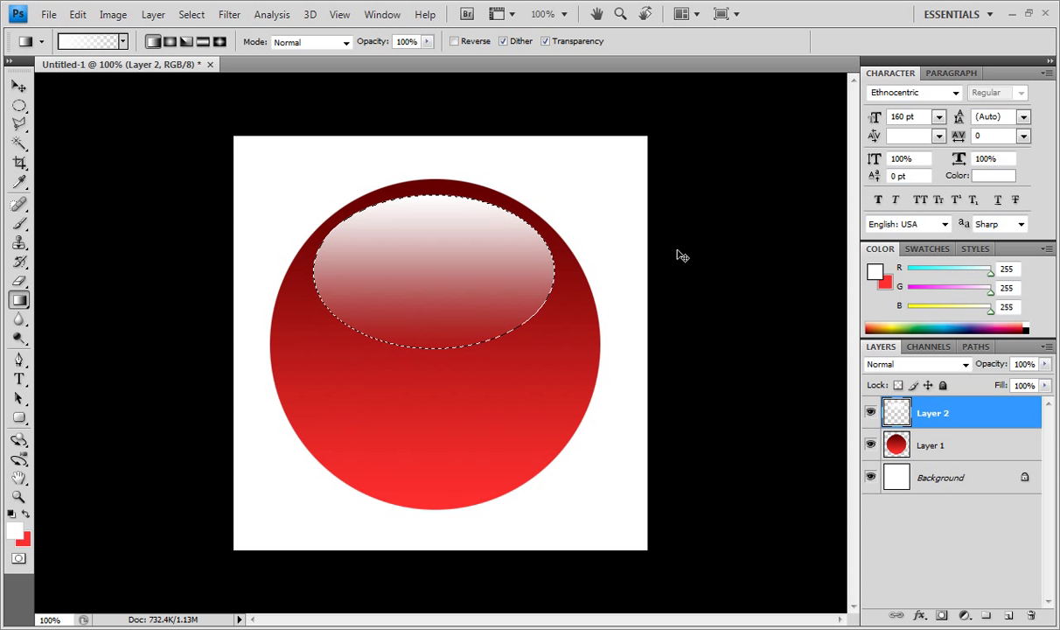
Step: Deselect the ellipse and move the white highlight slightly upward within the red circle
{"action": "key", "text": "ctrl+d"}
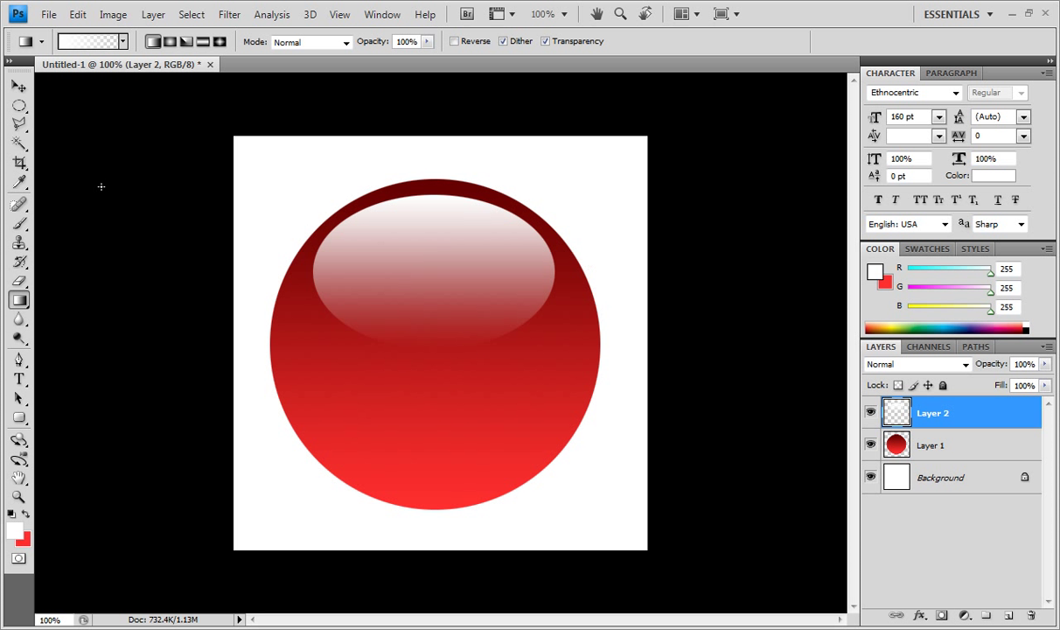
{"action": "left_click", "coordinate": [18, 85]}
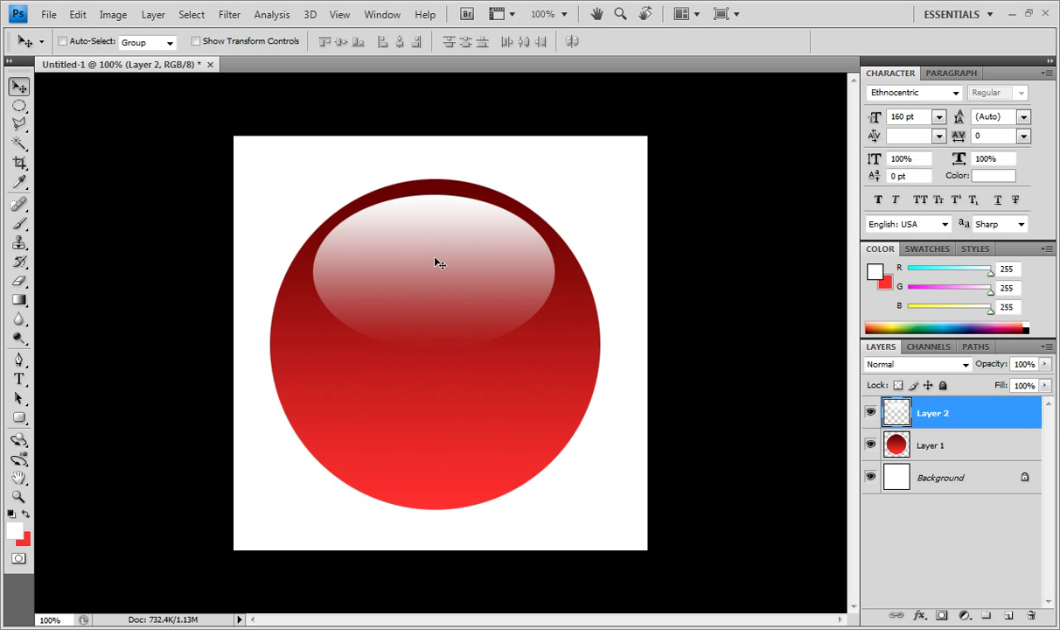
{"action": "left_click_drag", "start_coordinate": [433, 257], "coordinate": [434, 252]}
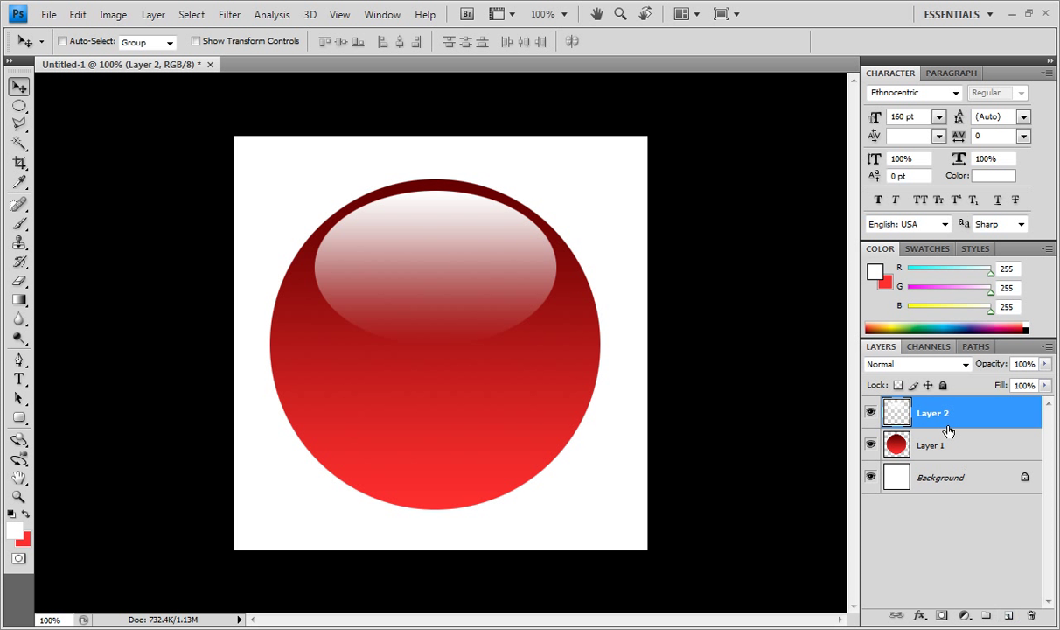
Step: Add a layer beneath the highlight layer and enter the text "ND" on it in 160 pt Ethnocentric
{"action": "left_click", "coordinate": [1009, 616]}
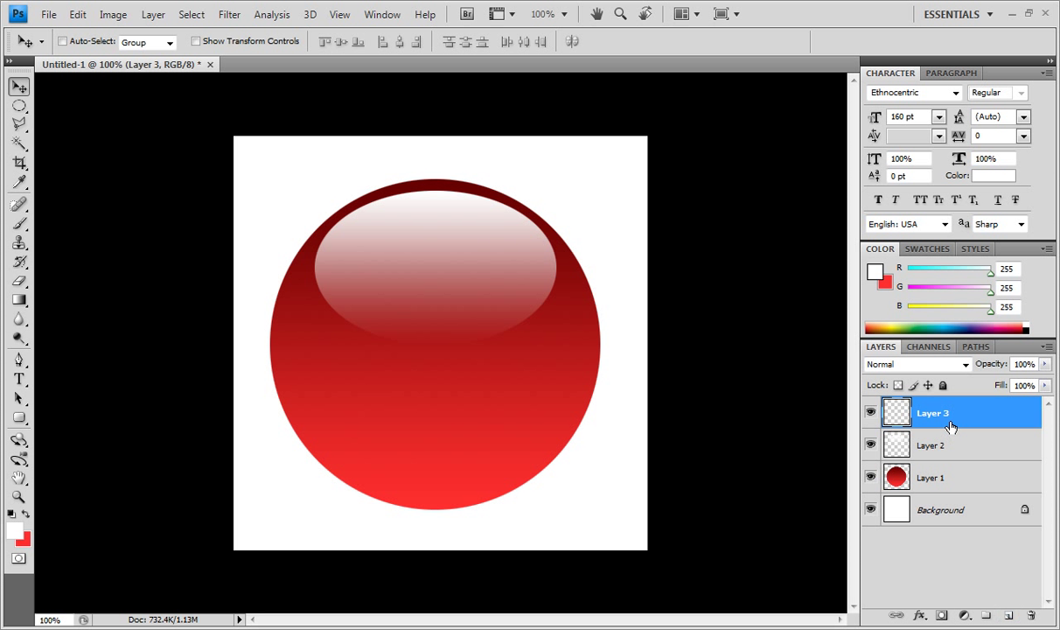
{"action": "left_click_drag", "start_coordinate": [946, 413], "coordinate": [945, 464]}
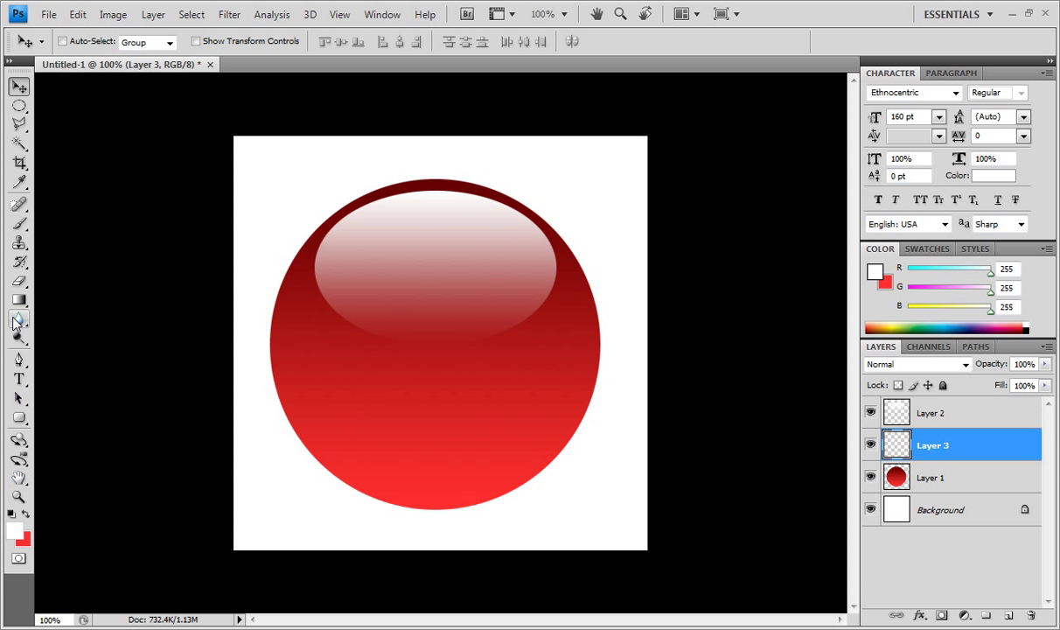
{"action": "left_click", "coordinate": [19, 378]}
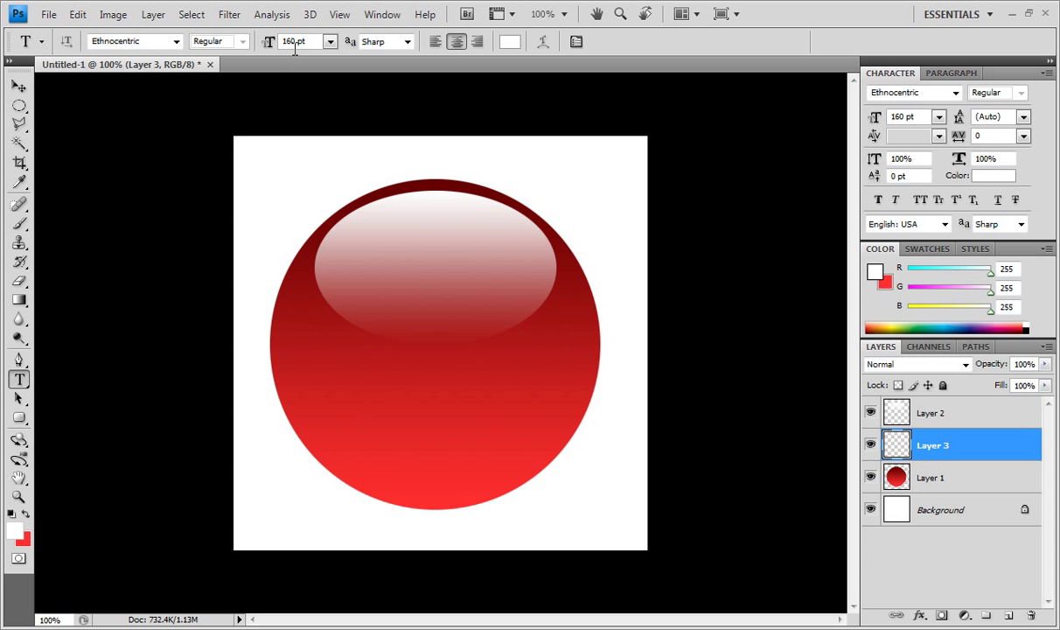
{"action": "left_click", "coordinate": [285, 319]}
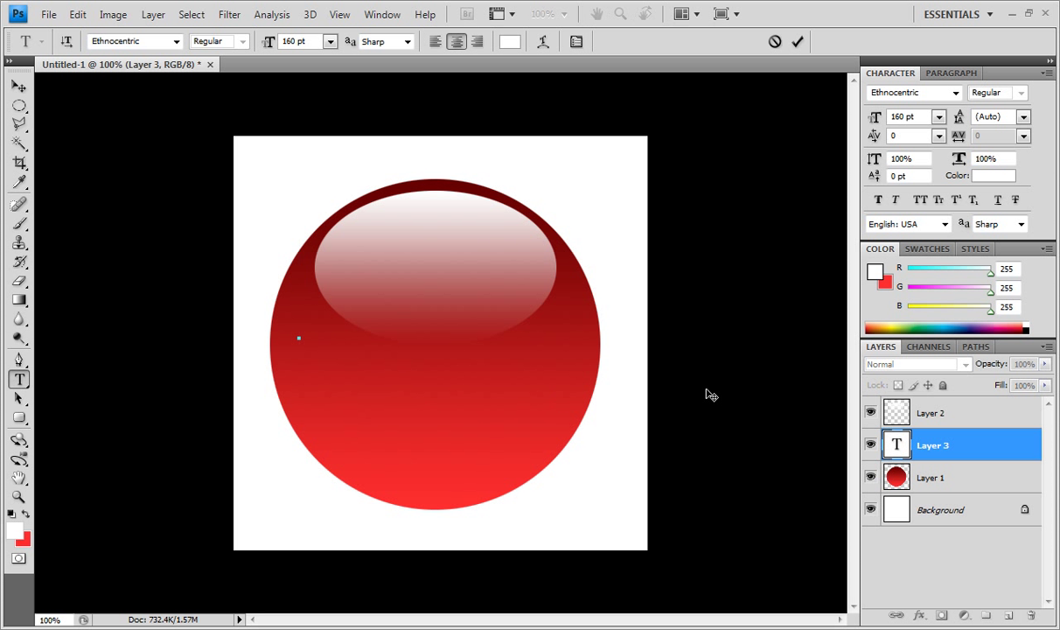
{"action": "type", "text": "D"}
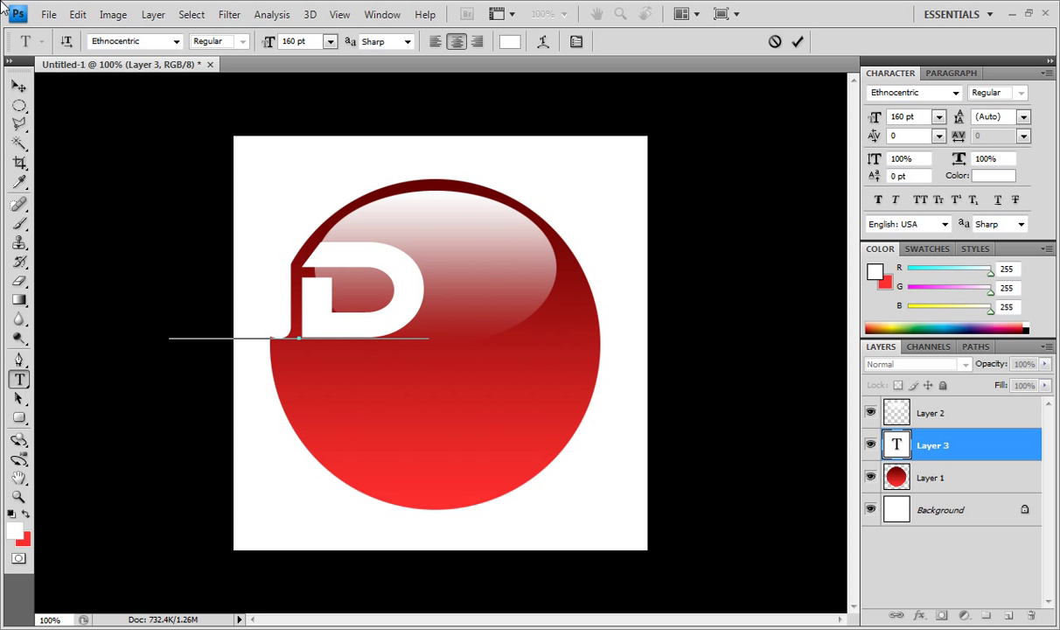
Step: Colour the ND text black (000000) and move it to the middle of the red circle, overlapping the highlight's lower edge
{"action": "key", "text": "ctrl+a"}
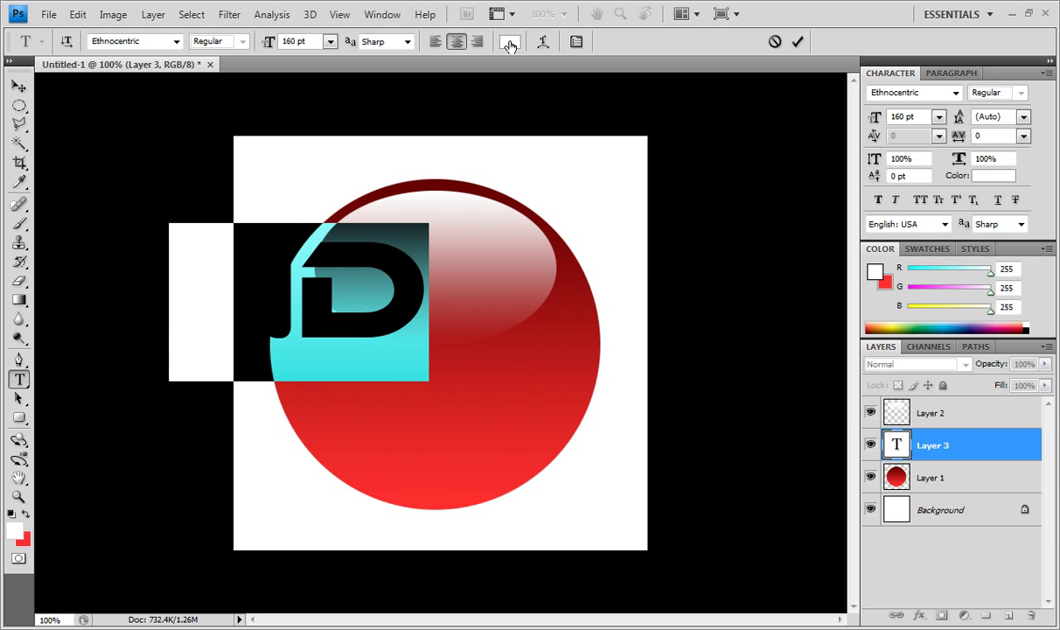
{"action": "left_click", "coordinate": [510, 41]}
{"action": "left_click_drag", "start_coordinate": [644, 338], "coordinate": [550, 398]}
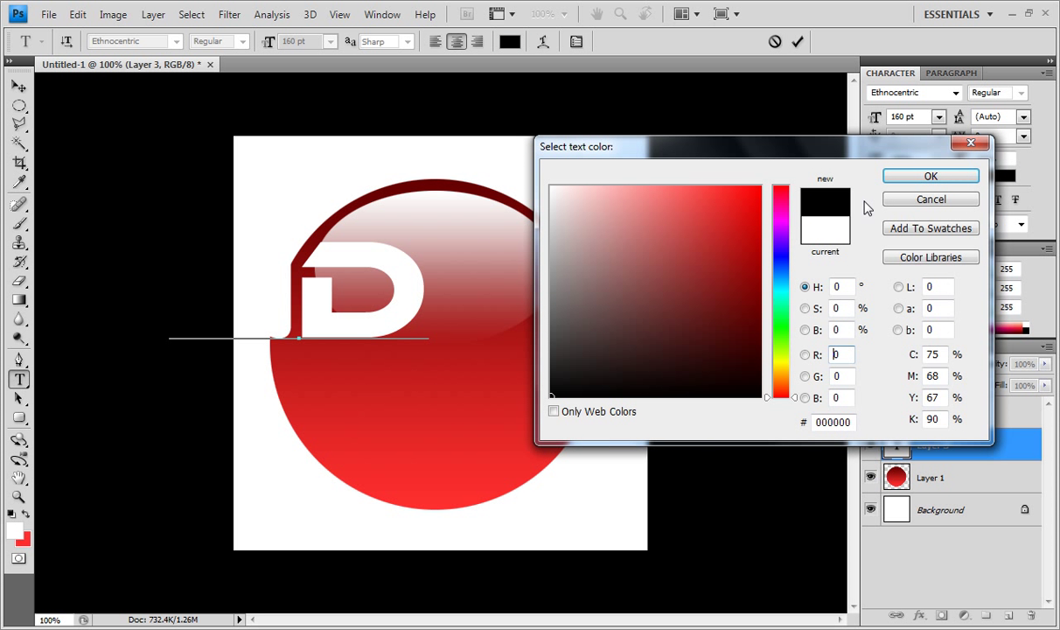
{"action": "left_click", "coordinate": [949, 171]}
{"action": "left_click", "coordinate": [18, 85]}
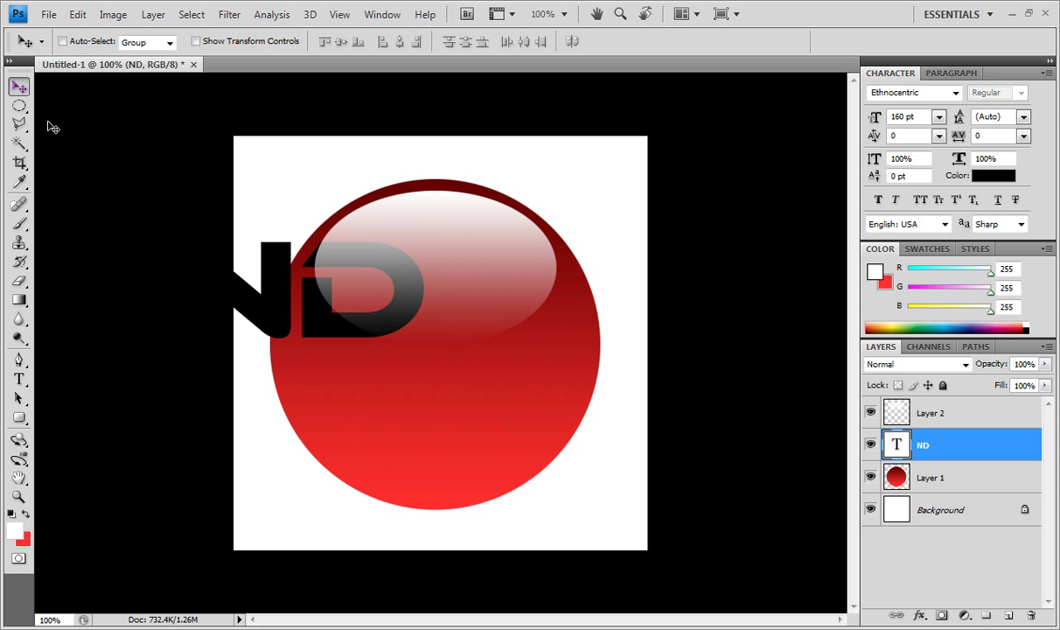
{"action": "left_click_drag", "start_coordinate": [286, 295], "coordinate": [417, 347]}
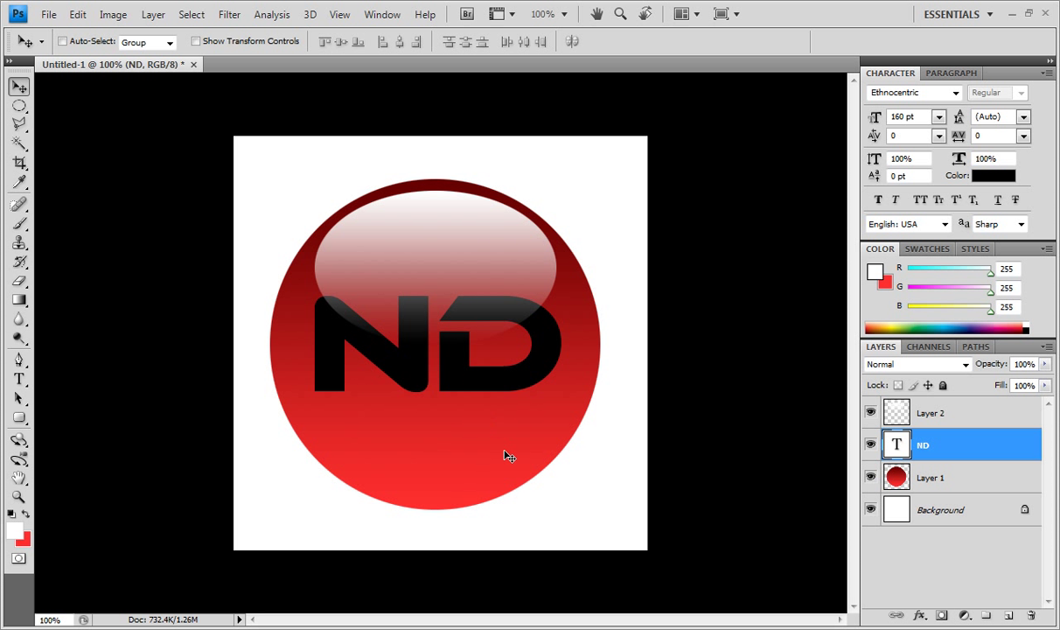
Step: Add another layer above the ND text, enter "NEWTECH" near the circle's lower left, and set its font size to 15 pt
{"action": "left_click", "coordinate": [1006, 617]}
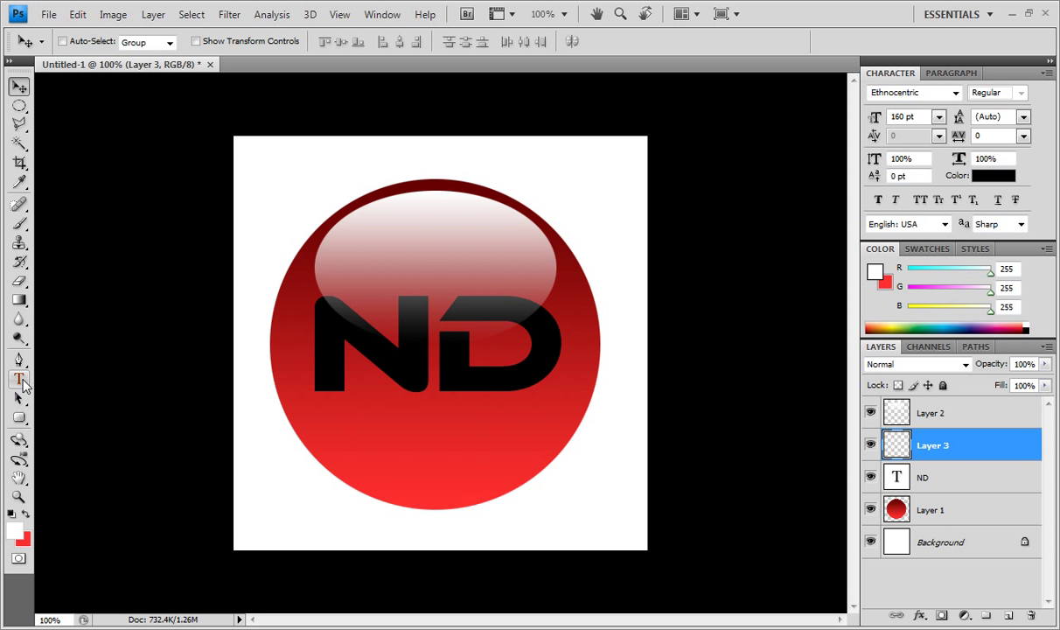
{"action": "left_click", "coordinate": [21, 383]}
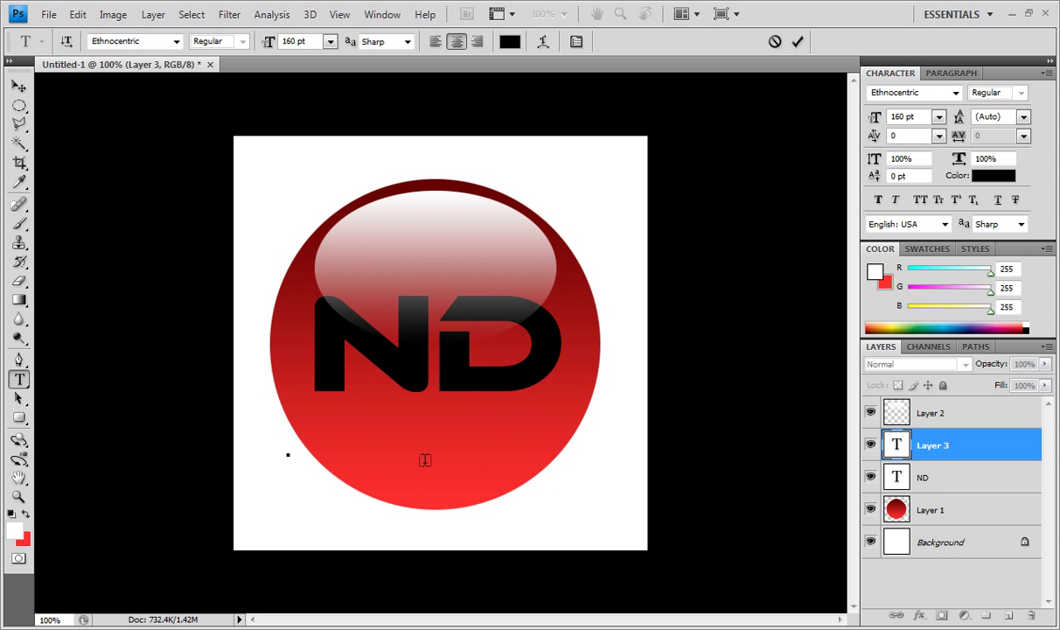
{"action": "type", "text": "NEWTECH"}
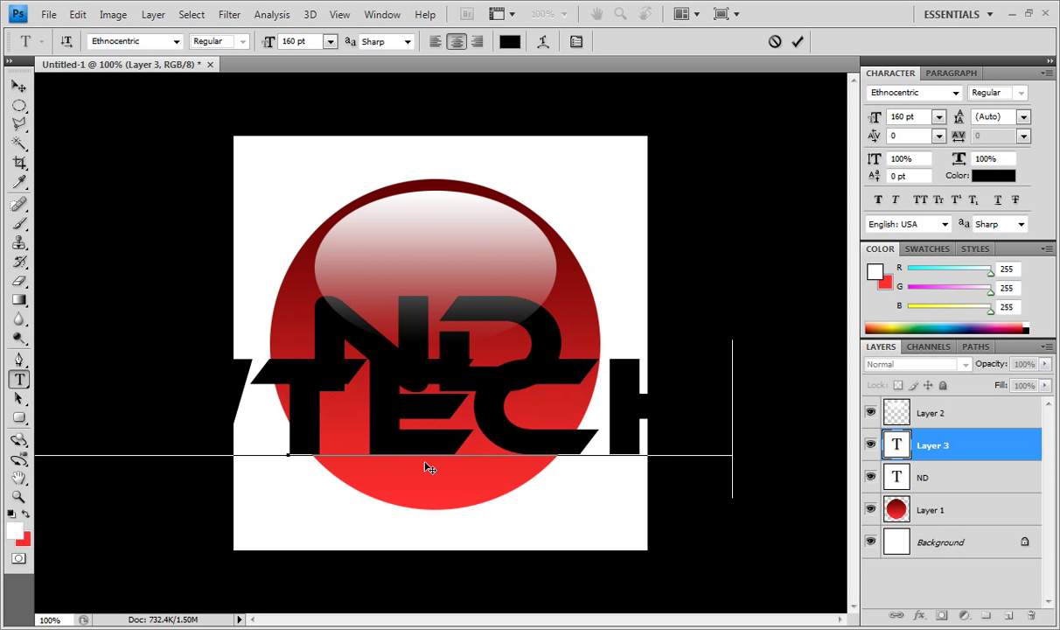
{"action": "key", "text": "ctrl+a"}
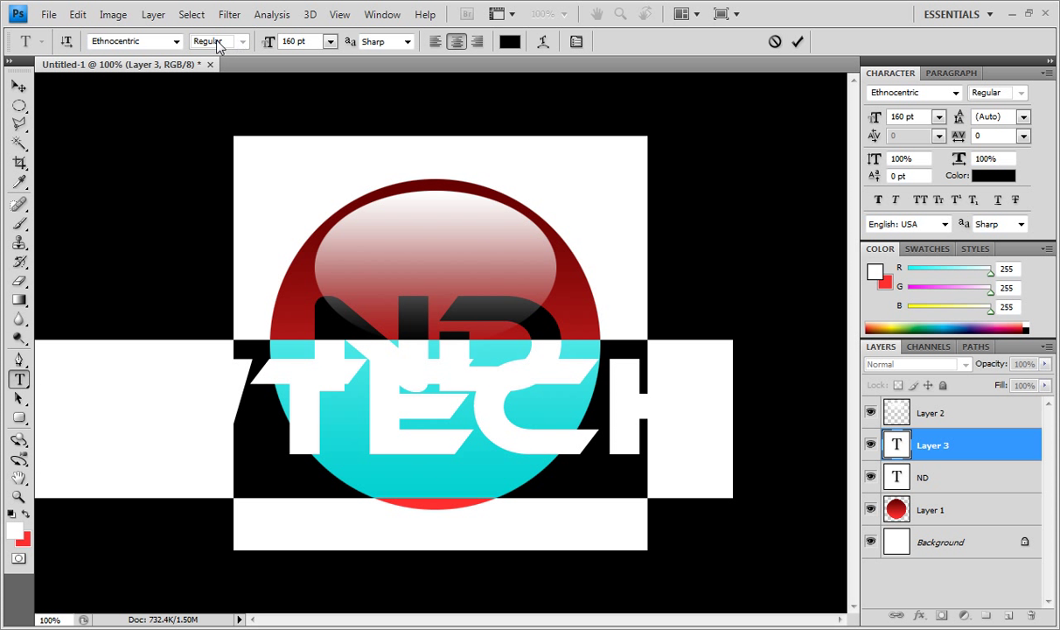
{"action": "left_click", "coordinate": [270, 43]}
{"action": "type", "text": "15"}
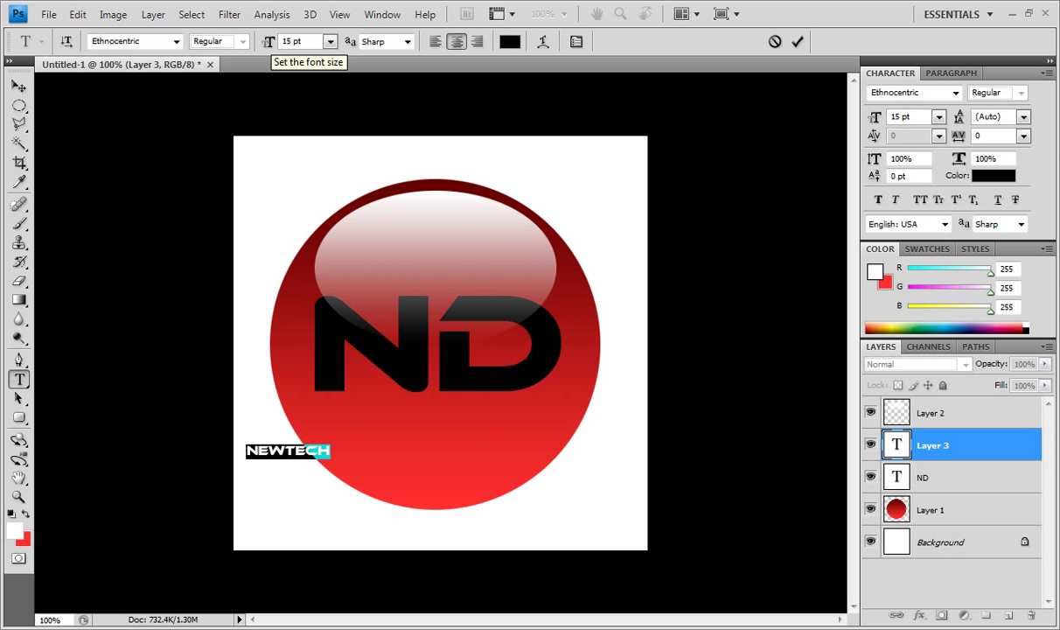
Step: Move the NEWTECH text onto the letter N and colour it white (ffffff)
{"action": "left_click", "coordinate": [19, 87]}
{"action": "left_click_drag", "start_coordinate": [293, 453], "coordinate": [374, 353]}
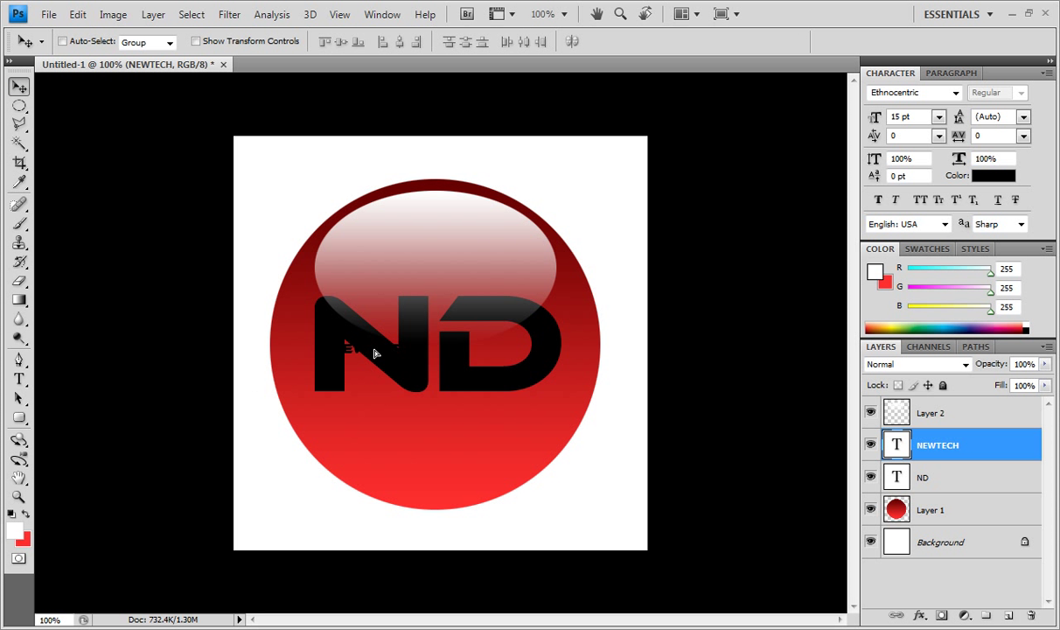
{"action": "left_click", "coordinate": [988, 175]}
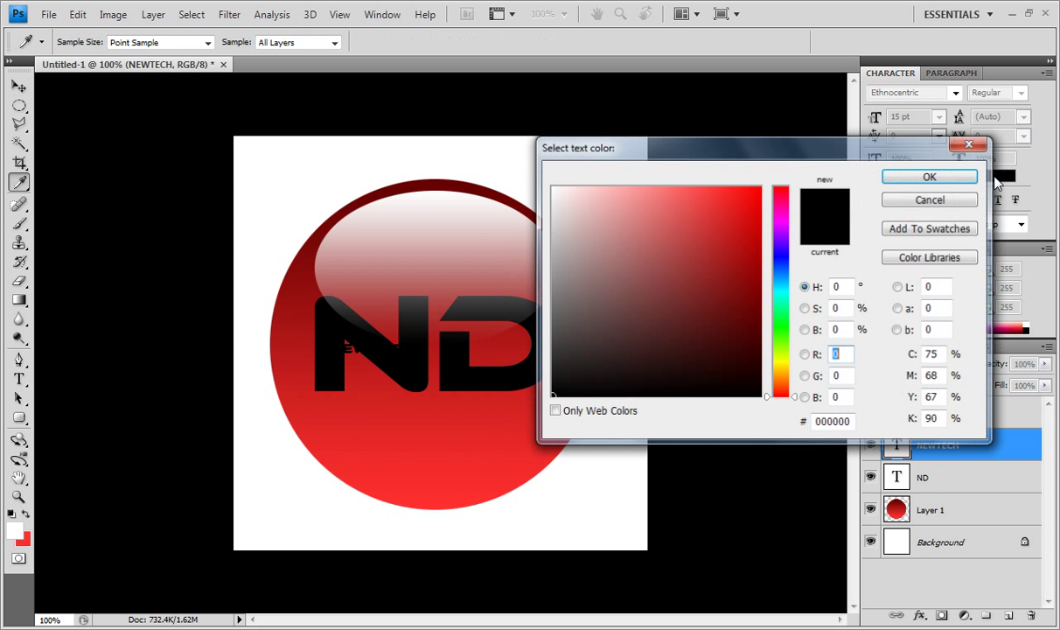
{"action": "left_click_drag", "start_coordinate": [669, 227], "coordinate": [333, 100]}
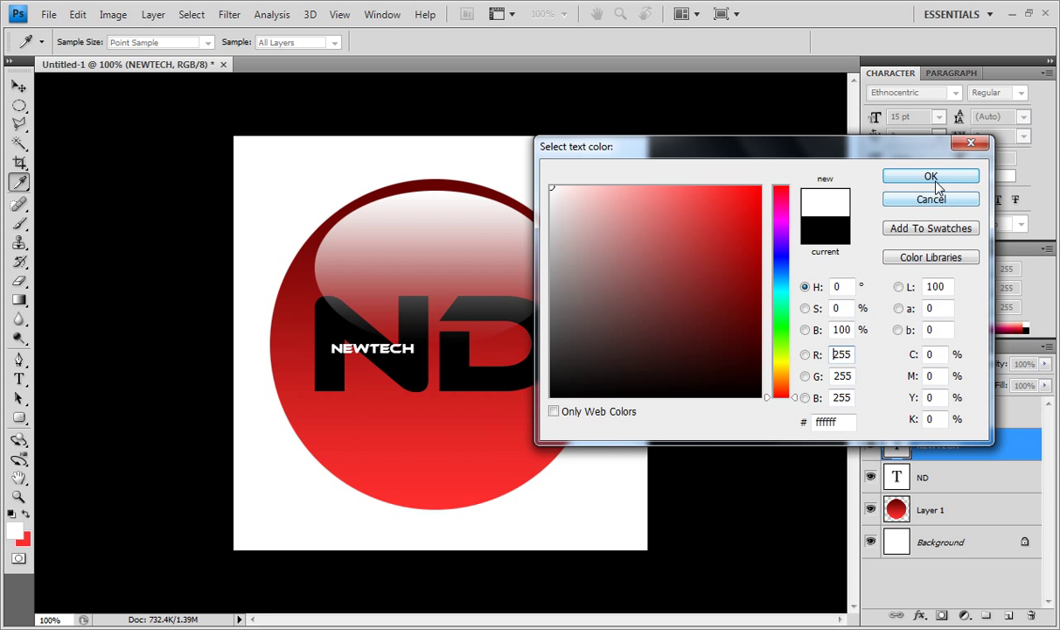
{"action": "left_click", "coordinate": [933, 178]}
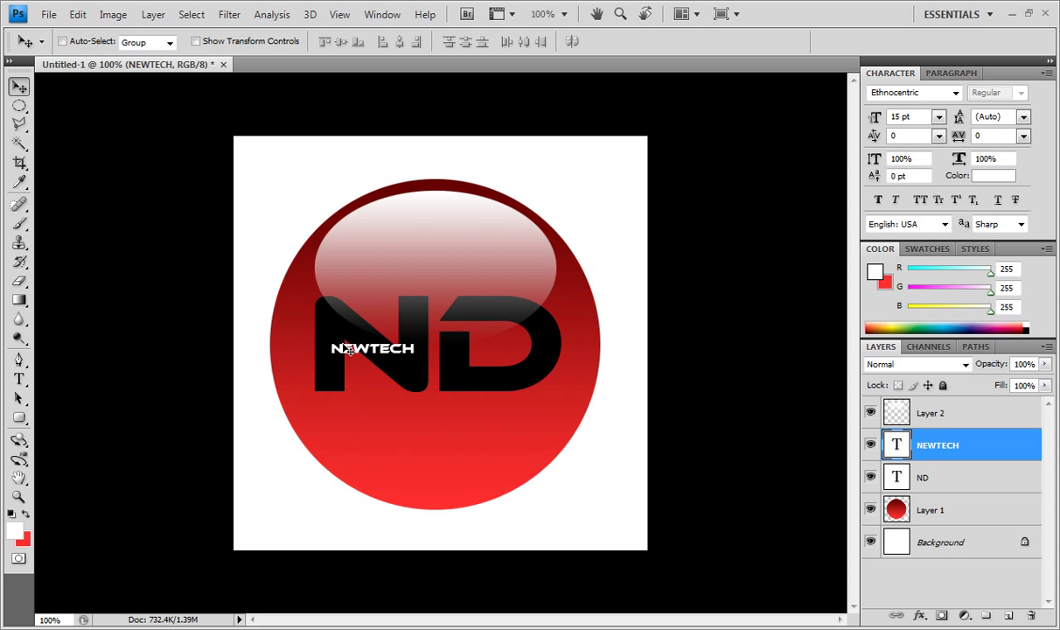
Step: Nudge the NEWTECH text a few pixels up and slightly left to centre it over the N's diagonal stroke
{"action": "key", "text": "Up"}
{"action": "key", "text": "Up"}
{"action": "key", "text": "Up"}
{"action": "key", "text": "Up"}
{"action": "key", "text": "Up"}
{"action": "key", "text": "Up"}
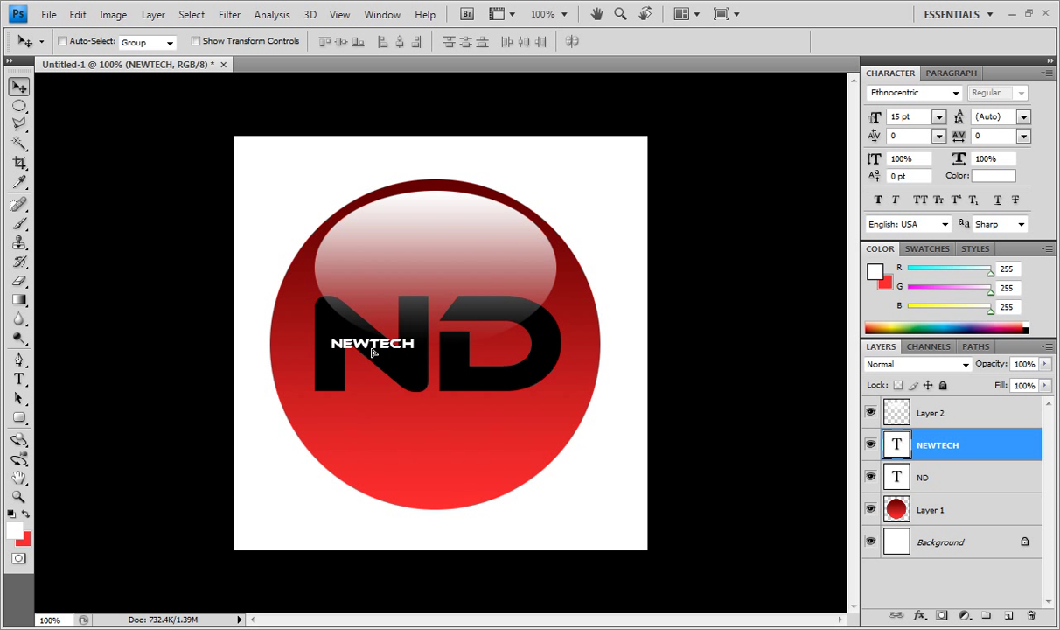
{"action": "key", "text": "Left"}
{"action": "key", "text": "Left"}
{"action": "key", "text": "Left"}
{"action": "key", "text": "Right"}
{"action": "key", "text": "Right"}
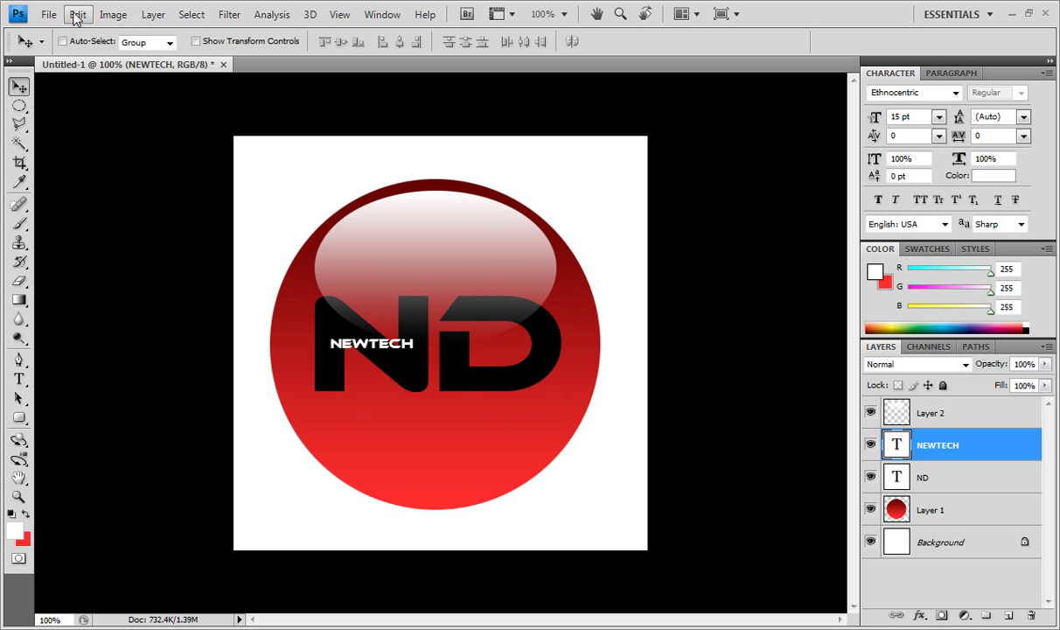
Step: Rotate the NEWTECH text about 40.3° clockwise so it runs along the diagonal stroke of the N
{"action": "left_click", "coordinate": [77, 15]}
{"action": "mouse_move", "coordinate": [153, 331]}
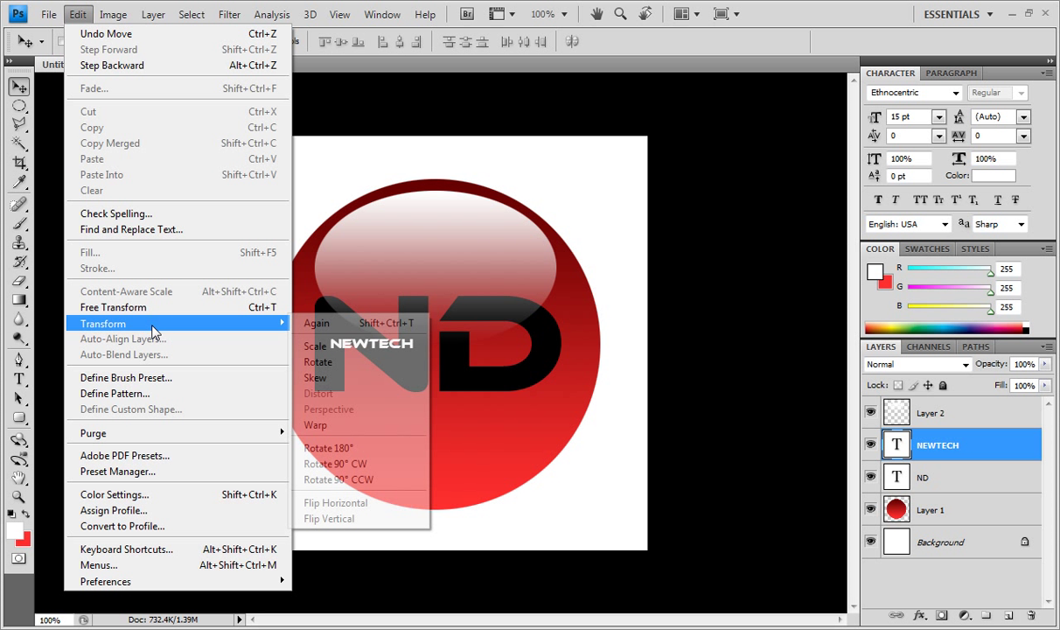
{"action": "left_click", "coordinate": [348, 362]}
{"action": "left_click_drag", "start_coordinate": [421, 358], "coordinate": [404, 393]}
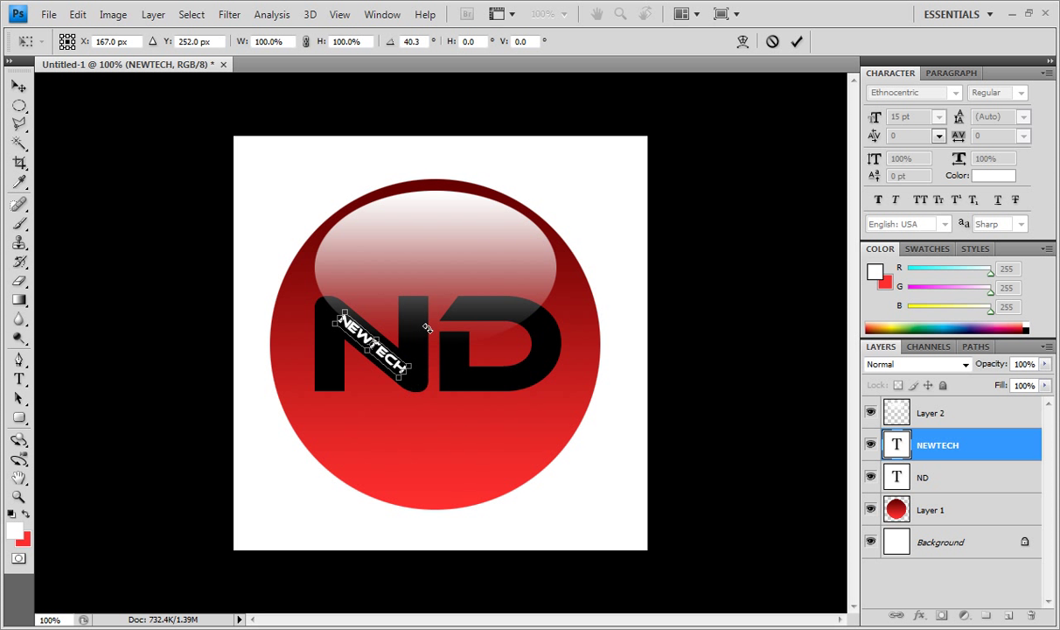
{"action": "left_click", "coordinate": [796, 41]}
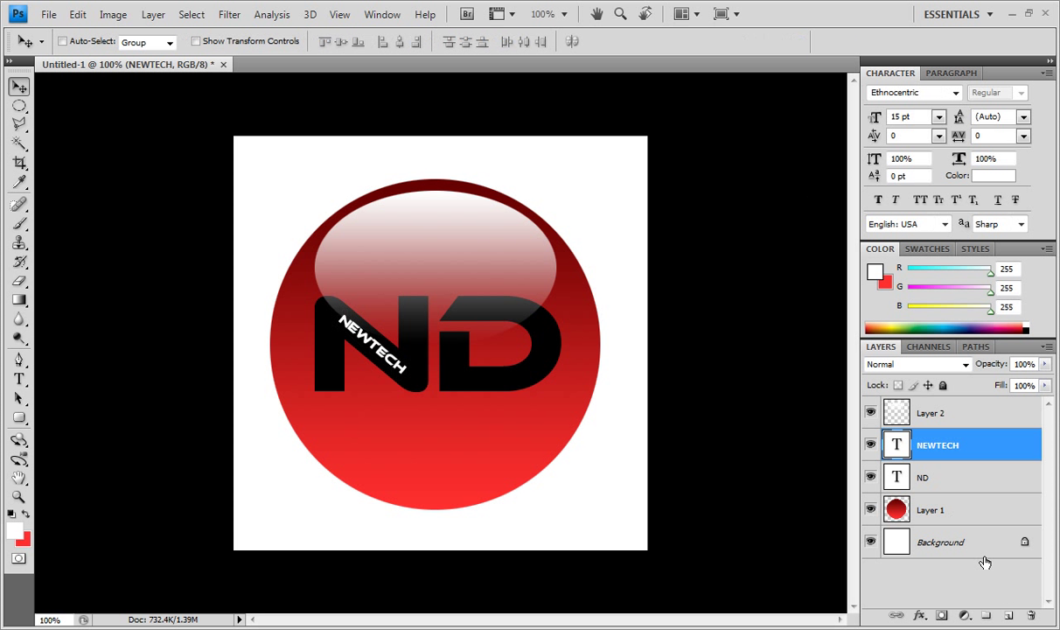
Step: Add a layer above NEWTECH and enter the text "DESIGNS" in 15 pt Ethnocentric near the circle's lower left
{"action": "left_click", "coordinate": [1008, 616]}
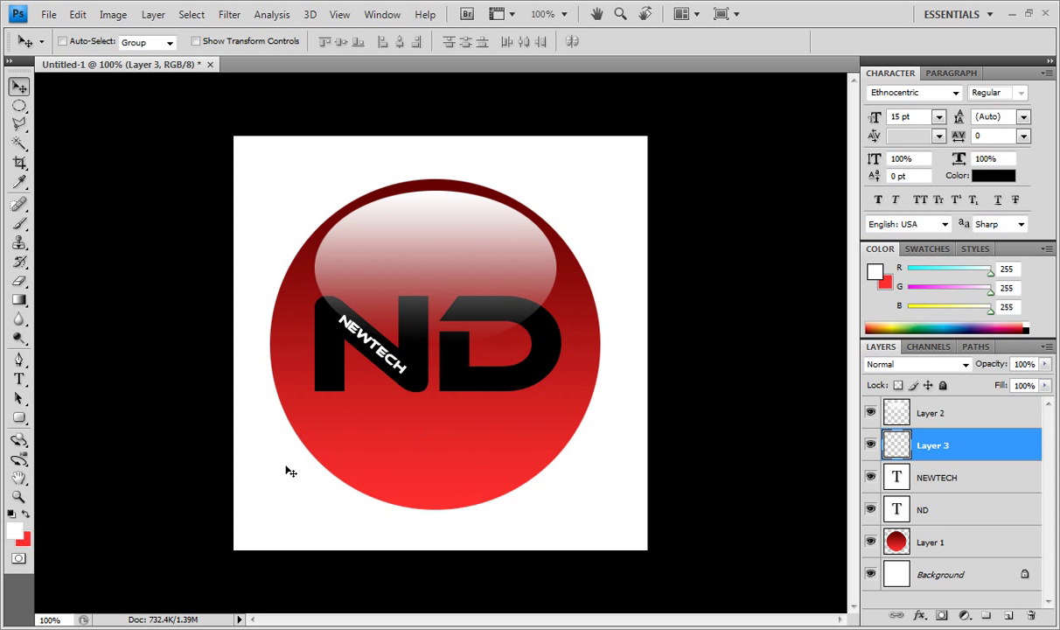
{"action": "left_click", "coordinate": [19, 379]}
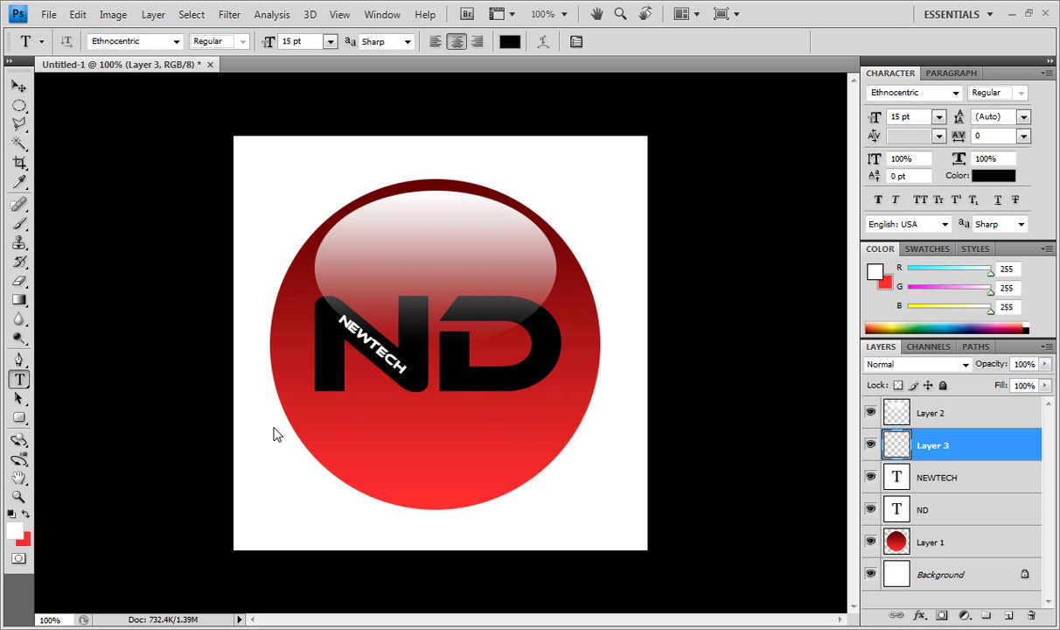
{"action": "left_click", "coordinate": [298, 467]}
{"action": "type", "text": "DESIGNS"}
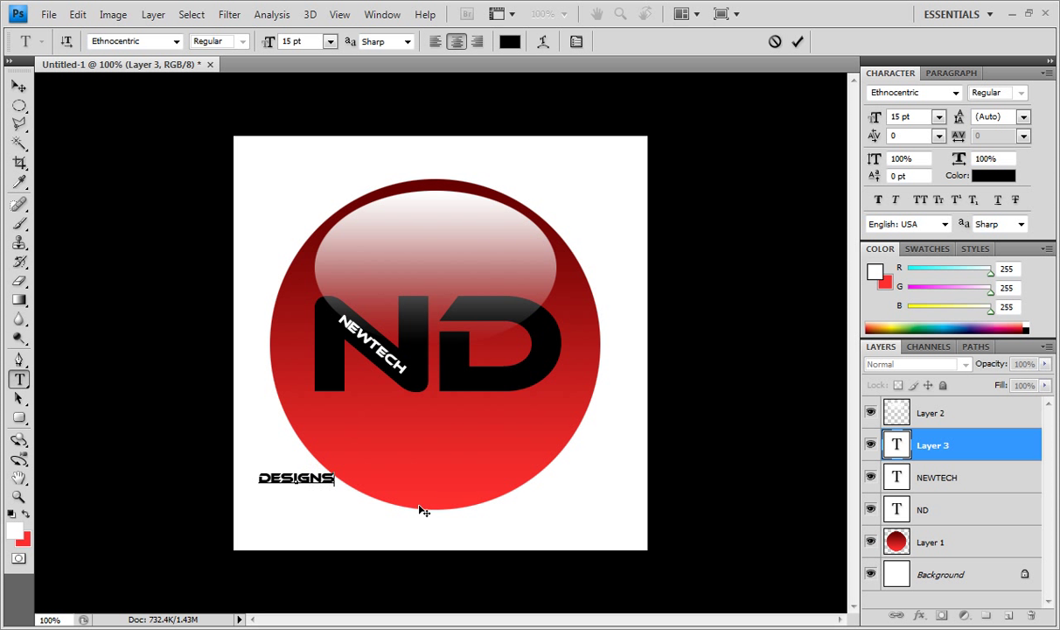
Step: Colour the DESIGNS text white (ffffff) and move it onto the bottom stroke of the letter D
{"action": "key", "text": "ctrl+a"}
{"action": "left_click", "coordinate": [509, 41]}
{"action": "left_click_drag", "start_coordinate": [608, 206], "coordinate": [551, 186]}
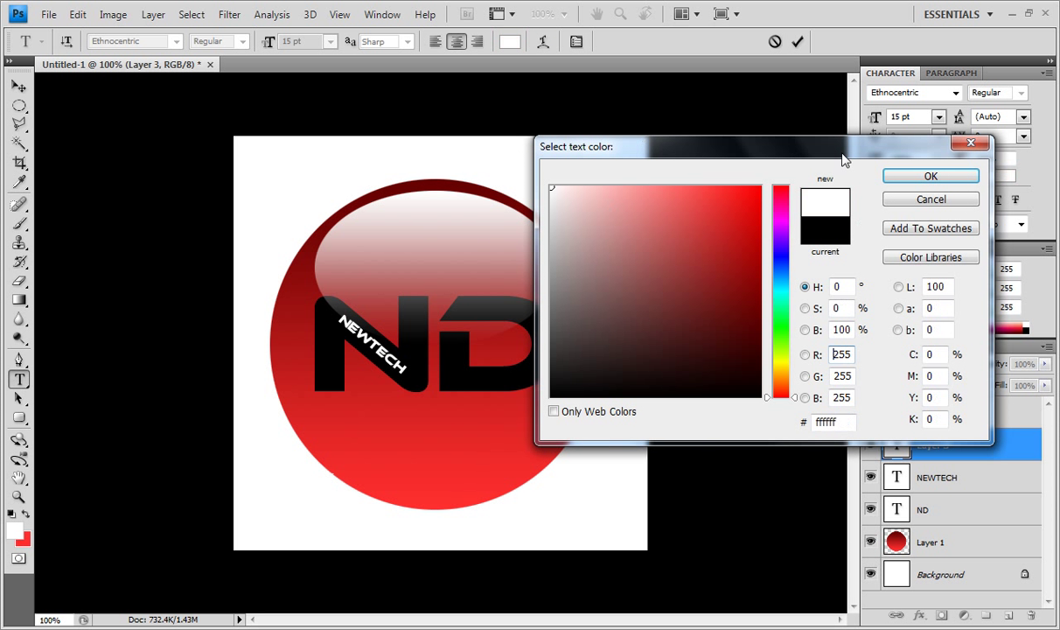
{"action": "left_click", "coordinate": [918, 176]}
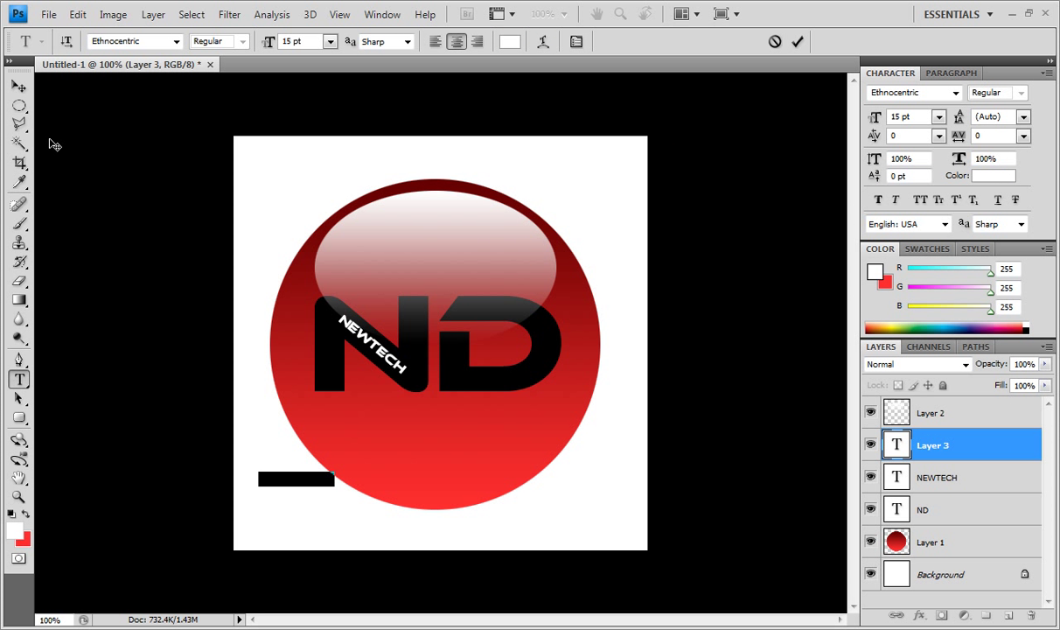
{"action": "left_click", "coordinate": [18, 85]}
{"action": "left_click_drag", "start_coordinate": [379, 463], "coordinate": [473, 394]}
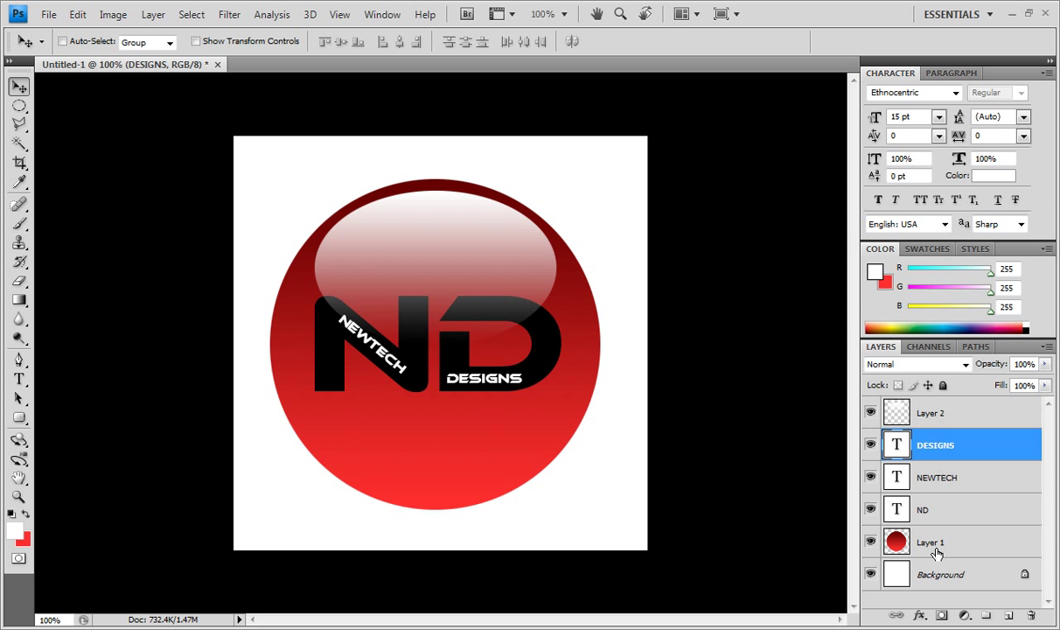
Step: Select all layers from Layer 2 down to Background and merge them into one
{"action": "left_click", "coordinate": [953, 416]}
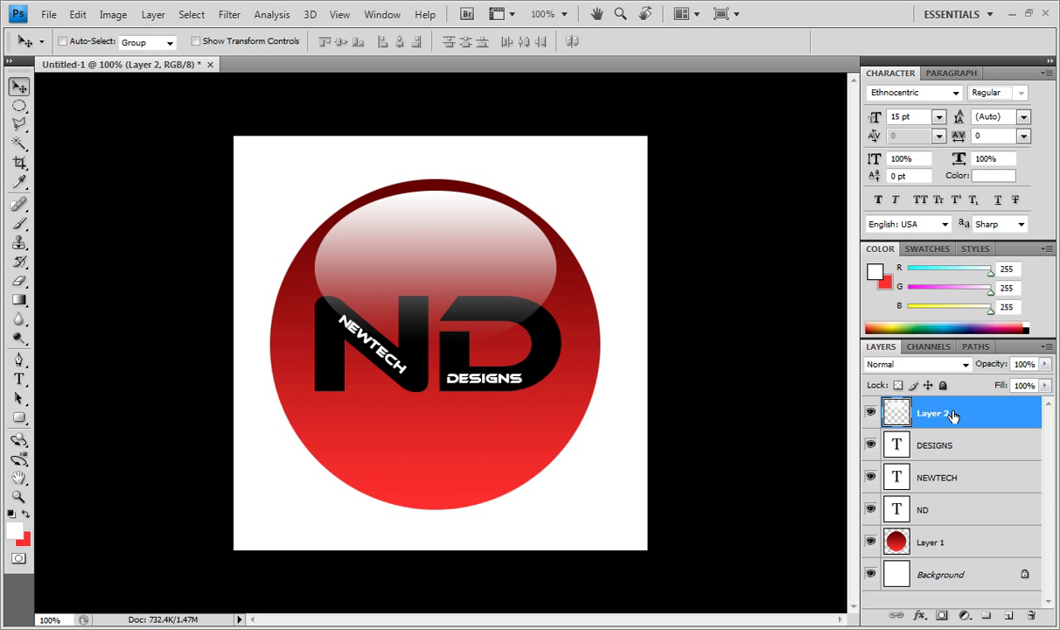
{"action": "left_click", "coordinate": [942, 575], "text": "shift"}
{"action": "right_click", "coordinate": [942, 575]}
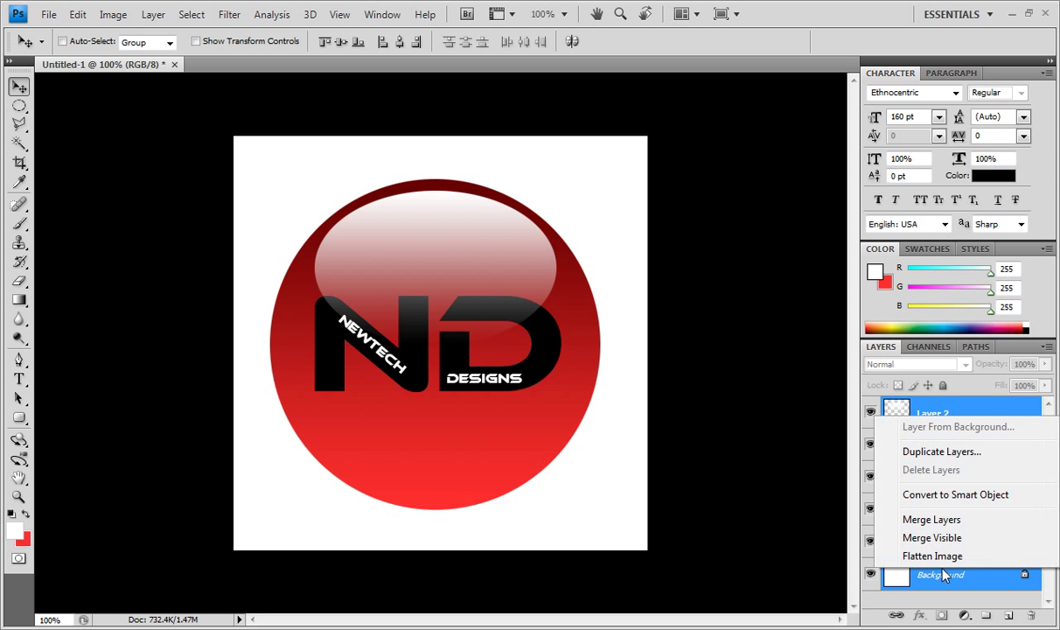
{"action": "left_click", "coordinate": [940, 519]}
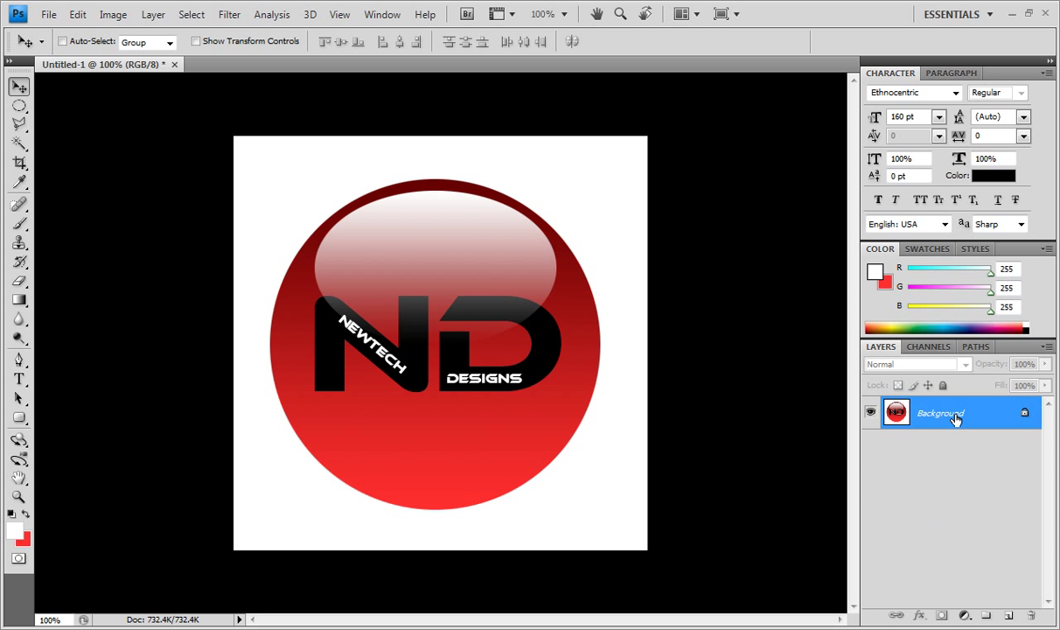
Step: Duplicate the merged Background layer and delete the locked original, keeping only the unlocked copy
{"action": "left_click_drag", "start_coordinate": [1006, 415], "coordinate": [935, 414]}
{"action": "key", "text": "ctrl+j"}
{"action": "left_click", "coordinate": [929, 448]}
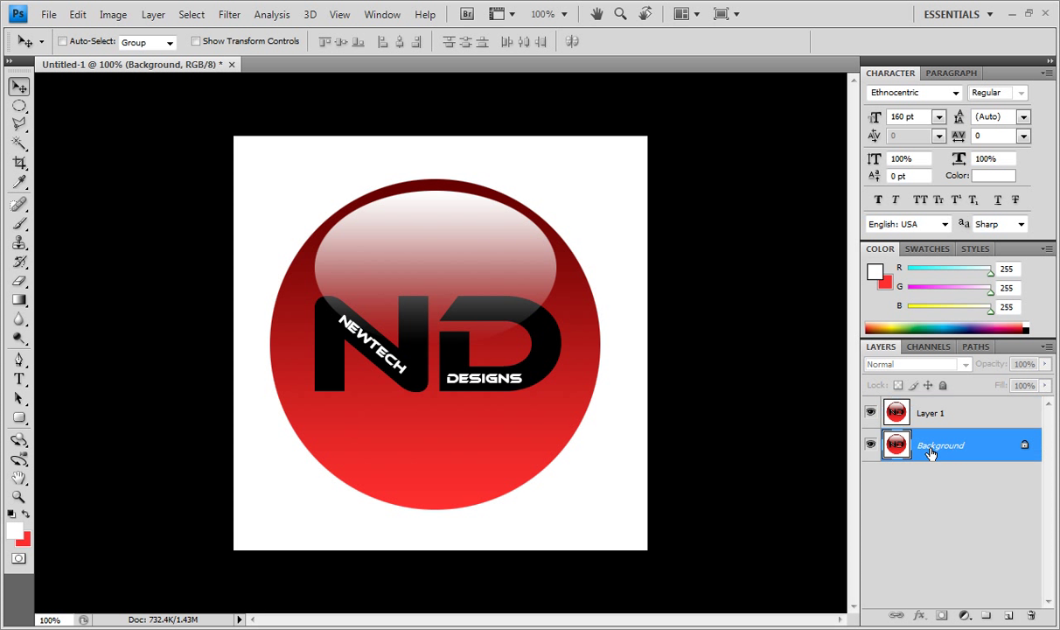
{"action": "key", "text": "Delete"}
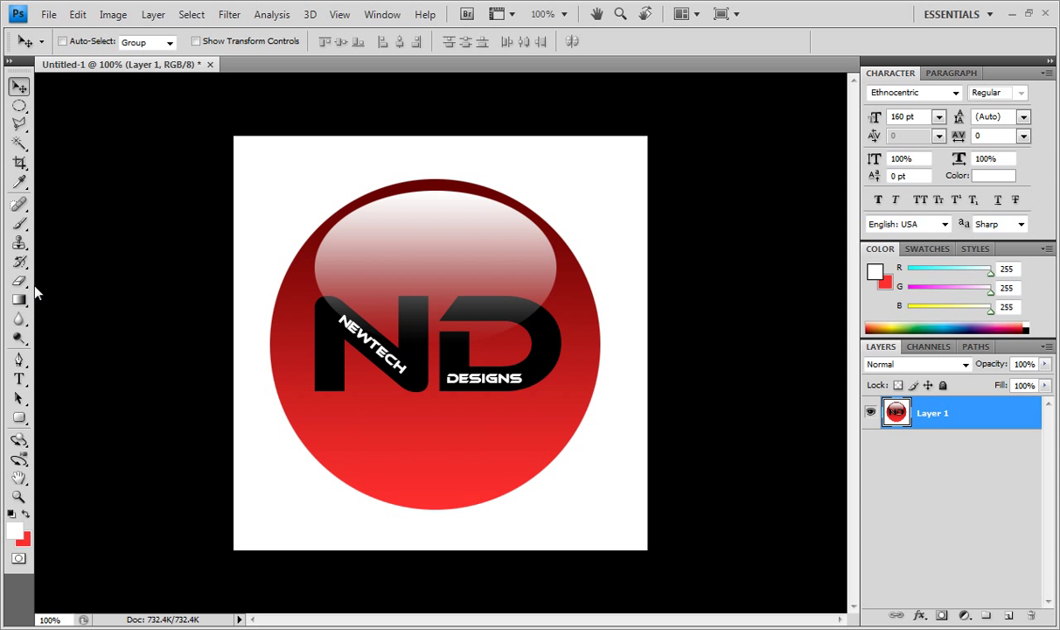
Step: Select the white background around the red circle with the Magic Wand and feather the selection by 5 pixels
{"action": "left_click", "coordinate": [18, 143]}
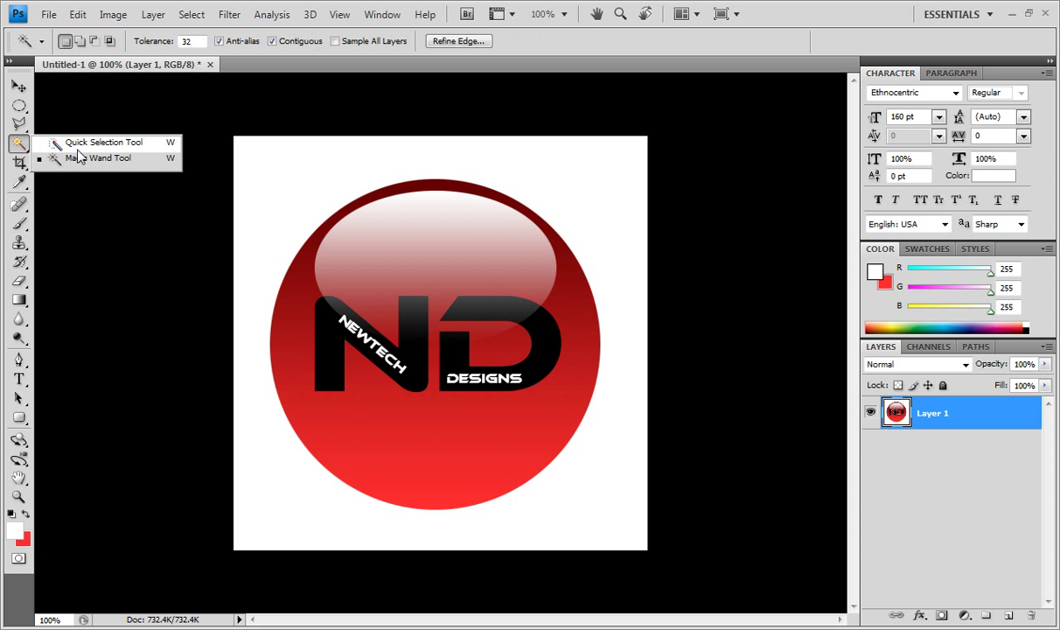
{"action": "left_click", "coordinate": [79, 159]}
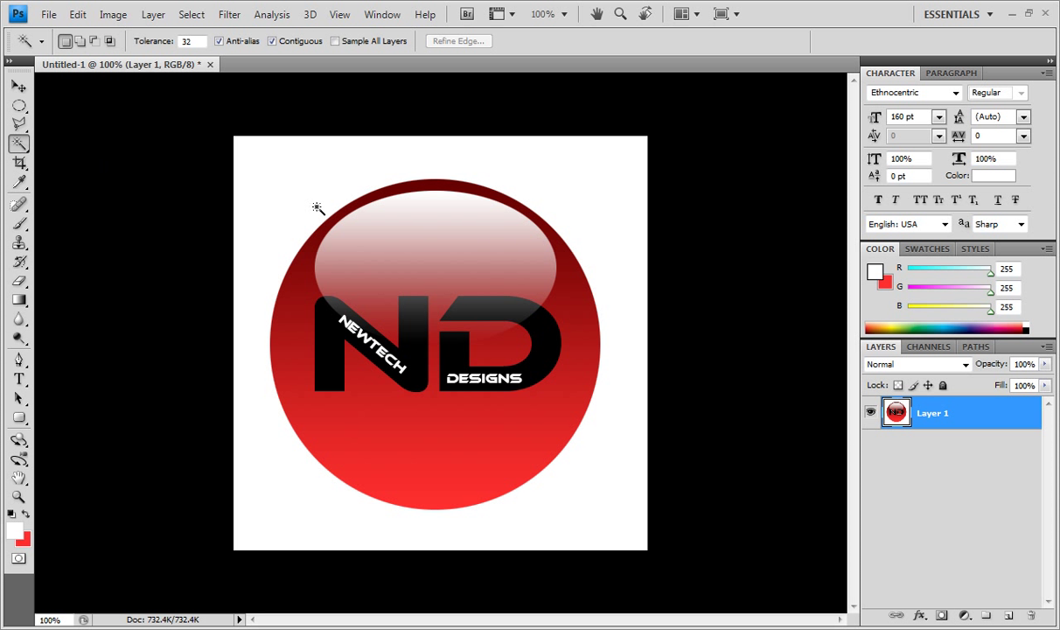
{"action": "left_click", "coordinate": [609, 498]}
{"action": "left_click", "coordinate": [195, 14]}
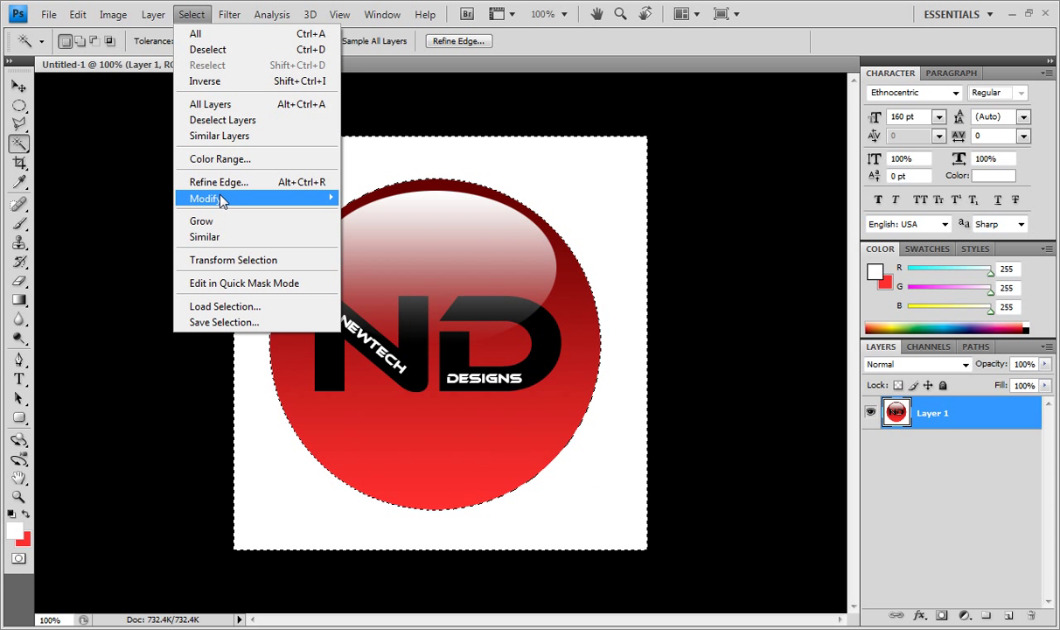
{"action": "mouse_move", "coordinate": [222, 200]}
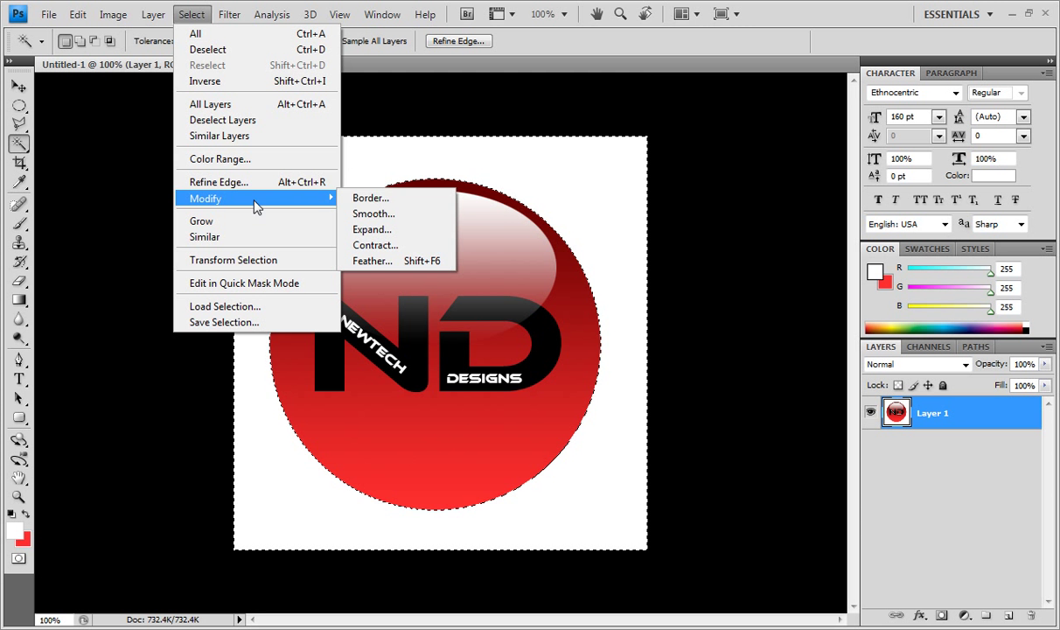
{"action": "left_click", "coordinate": [377, 268]}
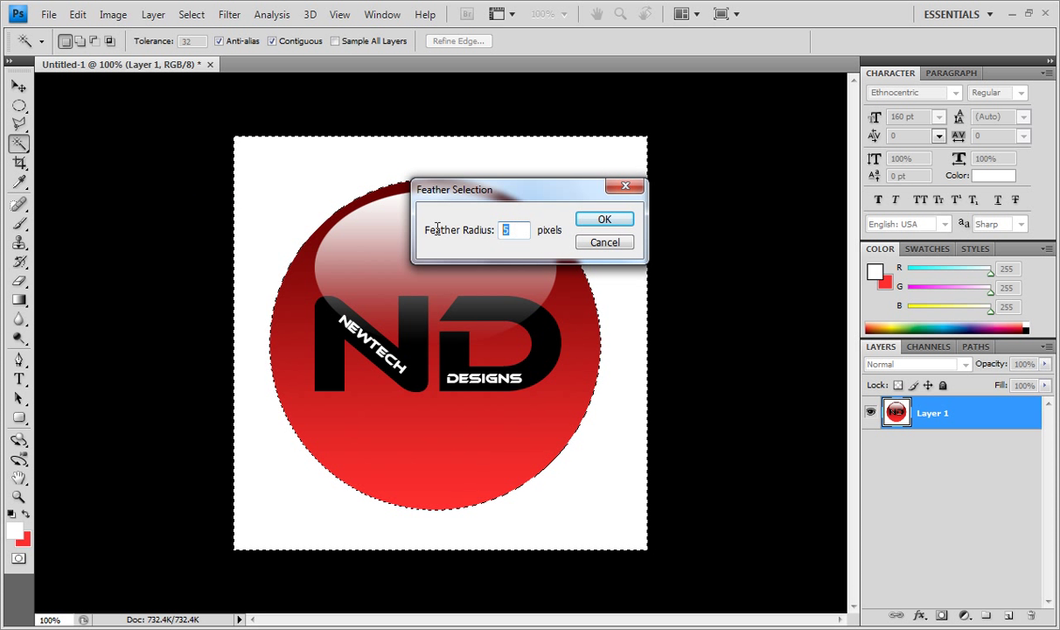
{"action": "type", "text": "5"}
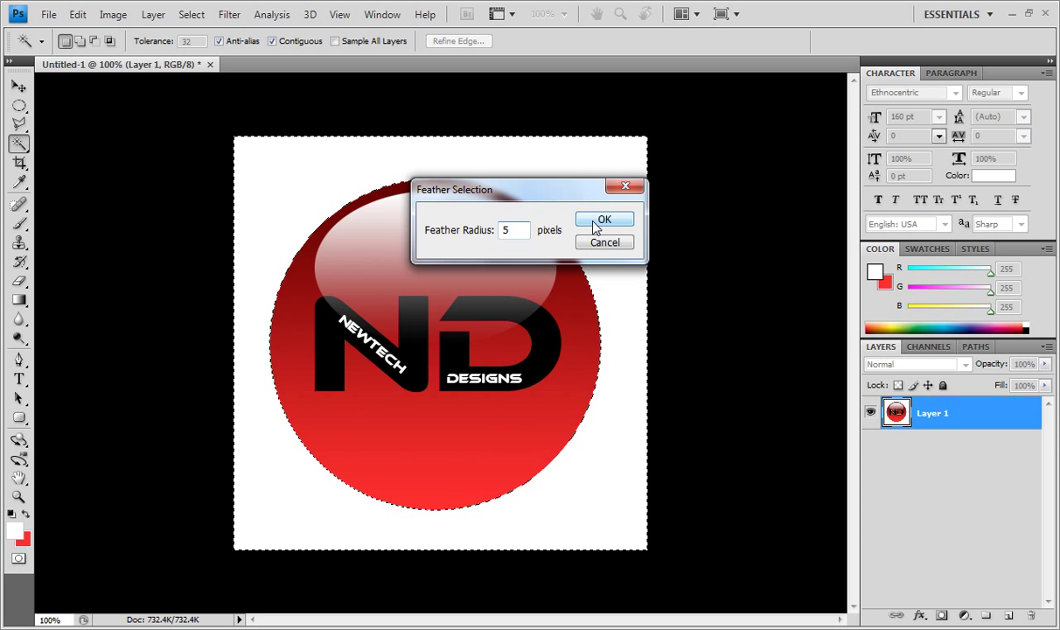
{"action": "left_click", "coordinate": [595, 225]}
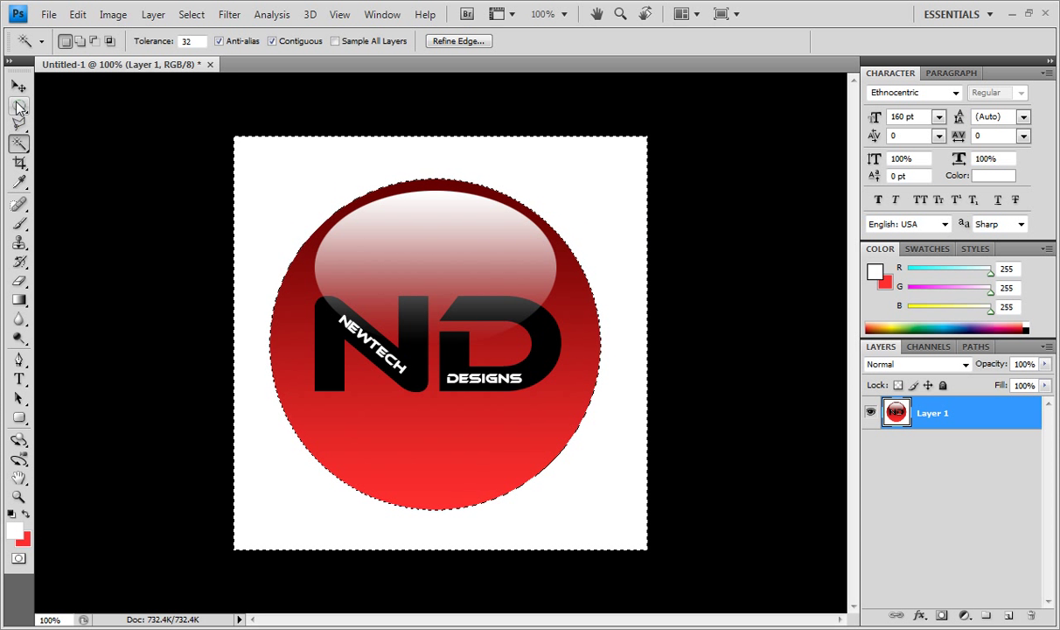
Step: Paint the feathered area around the circle black (000000) with a hard round brush of 432 px diameter
{"action": "left_click", "coordinate": [14, 530]}
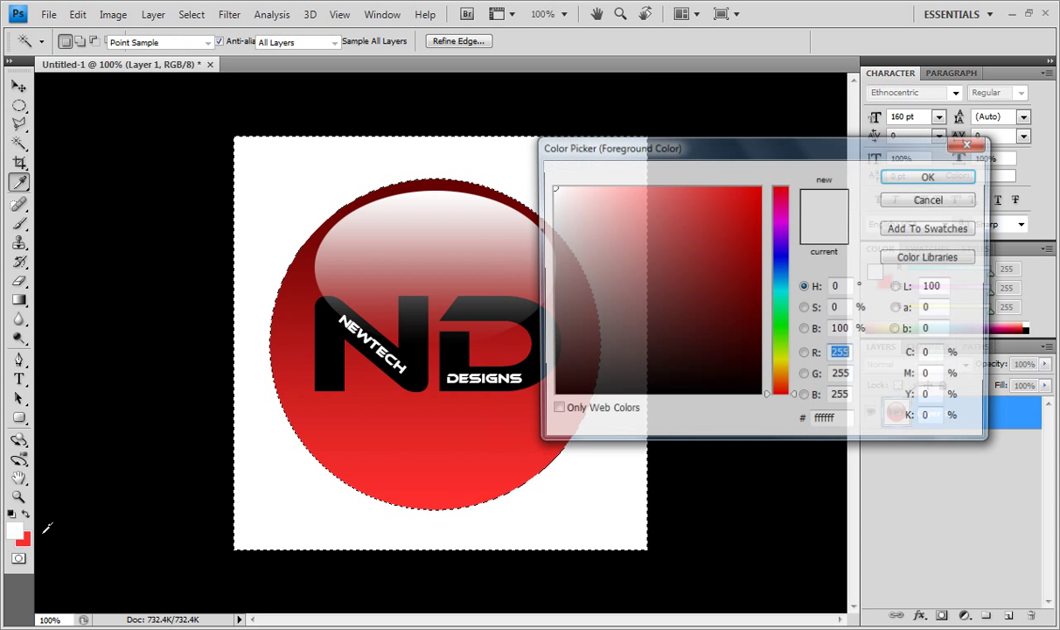
{"action": "left_click_drag", "start_coordinate": [636, 327], "coordinate": [485, 461]}
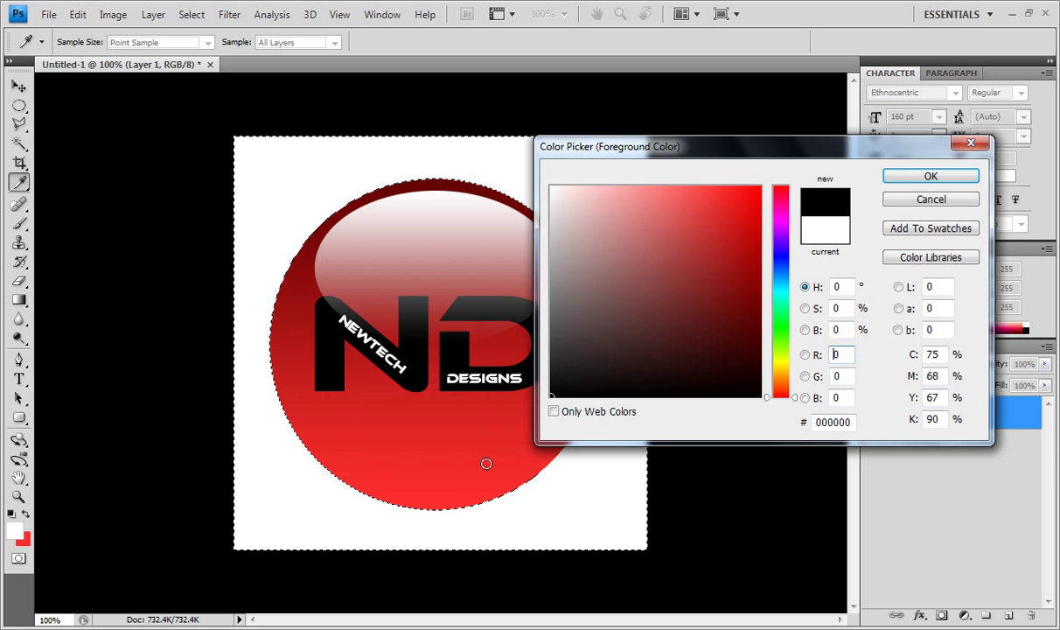
{"action": "left_click", "coordinate": [932, 178]}
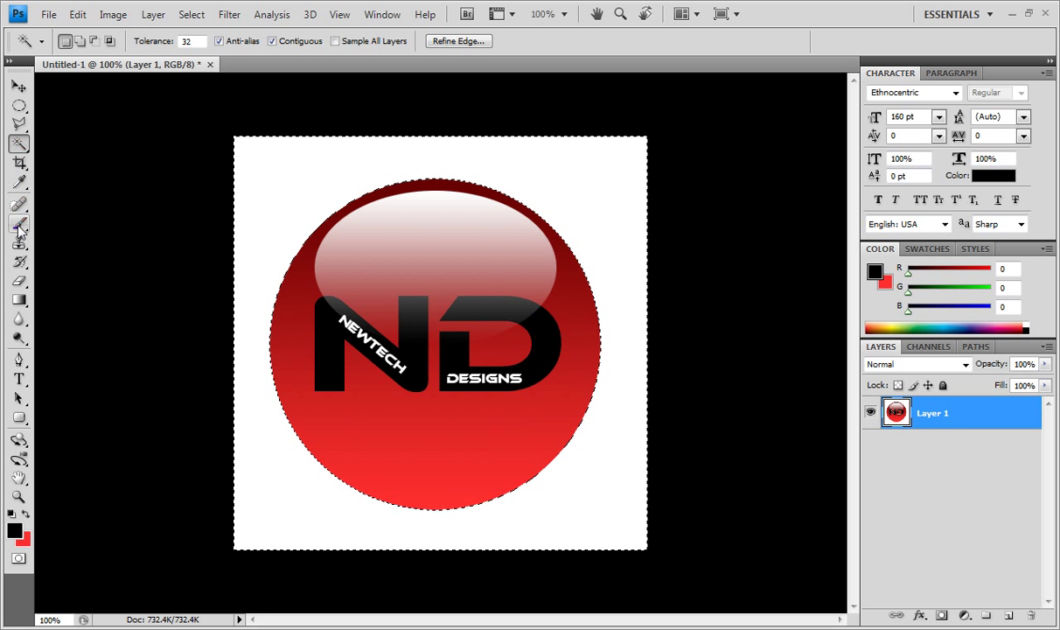
{"action": "left_click", "coordinate": [19, 224]}
{"action": "left_click", "coordinate": [40, 217]}
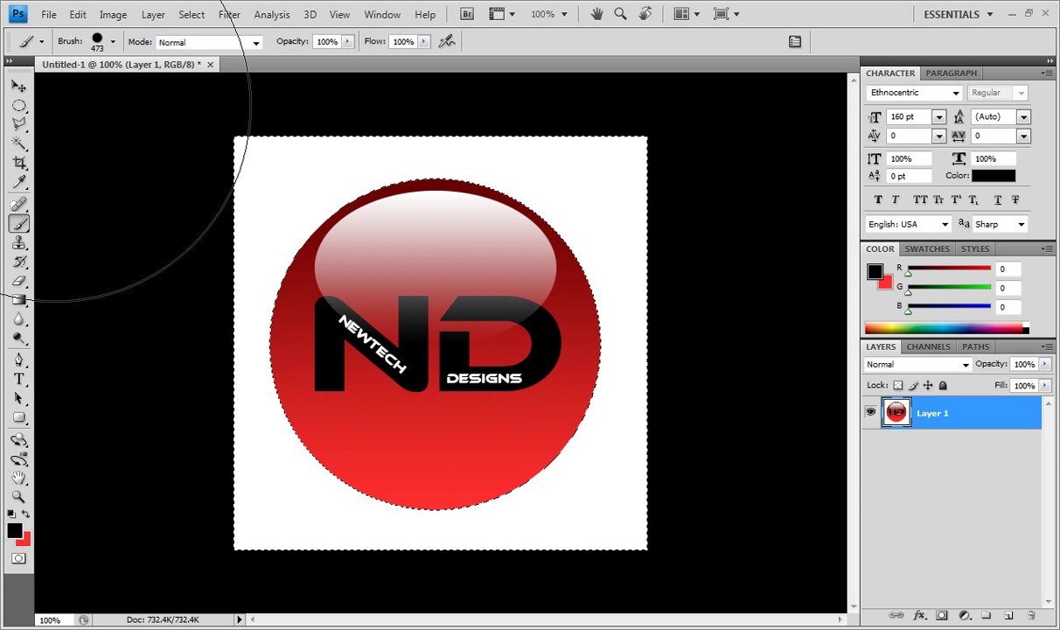
{"action": "left_click", "coordinate": [112, 44]}
{"action": "left_click", "coordinate": [169, 180]}
{"action": "left_click_drag", "start_coordinate": [40, 86], "coordinate": [83, 90]}
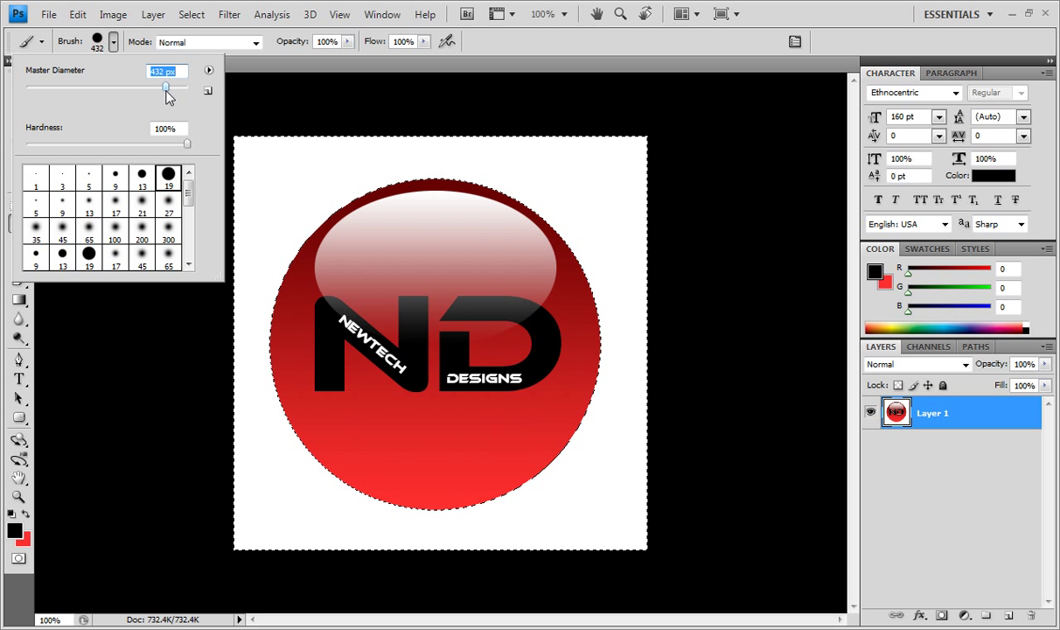
{"action": "left_click", "coordinate": [111, 41]}
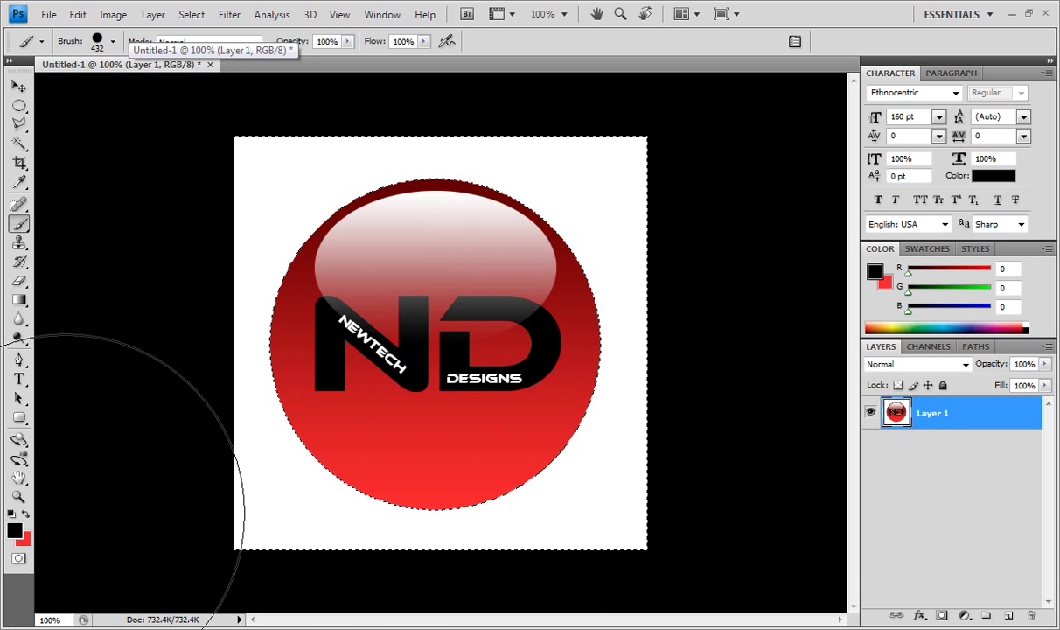
{"action": "mouse_move", "coordinate": [332, 142]}
{"action": "left_mouse_down"}
{"action": "mouse_move", "coordinate": [260, 343]}
{"action": "mouse_move", "coordinate": [421, 523]}
{"action": "mouse_move", "coordinate": [670, 413]}
{"action": "mouse_move", "coordinate": [493, 130]}
{"action": "left_mouse_up"}
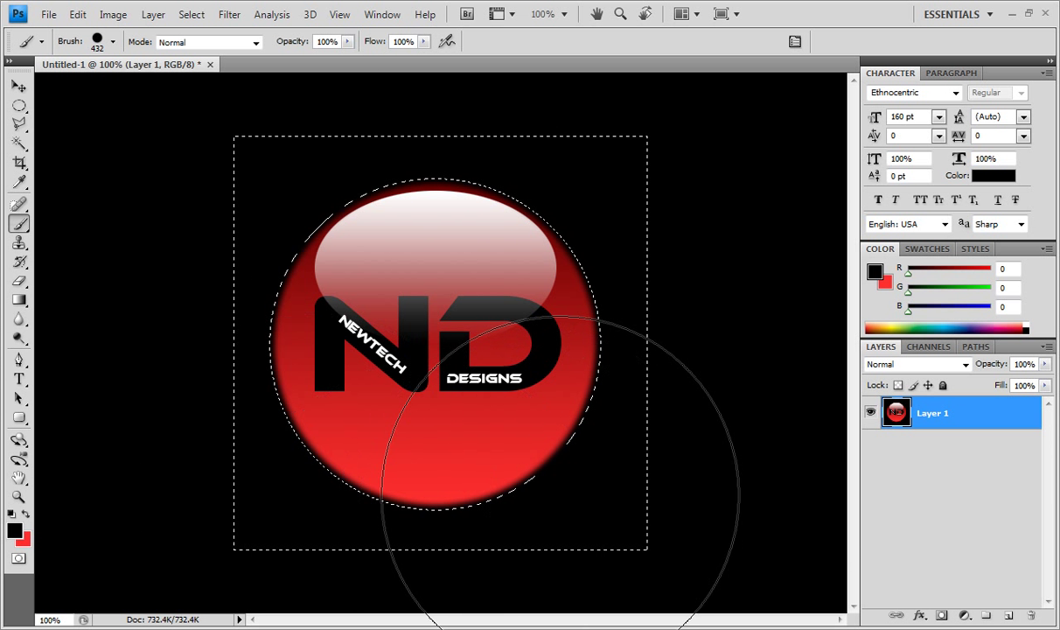
Step: Delete the black-painted surroundings within the selection, deselect, and switch to the Move tool
{"action": "key", "text": "Delete"}
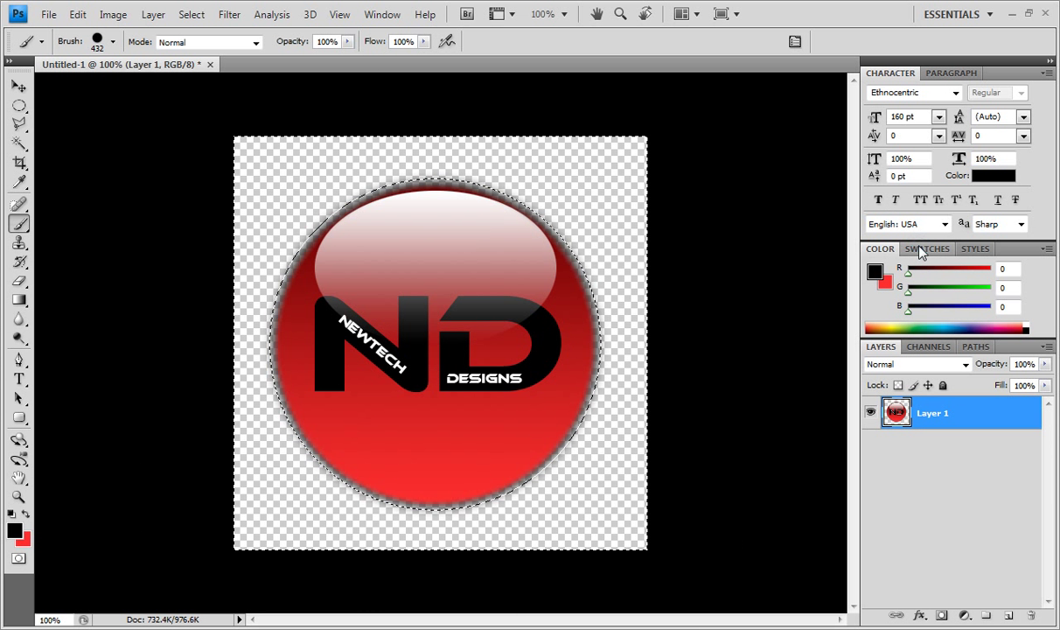
{"action": "key", "text": "ctrl+d"}
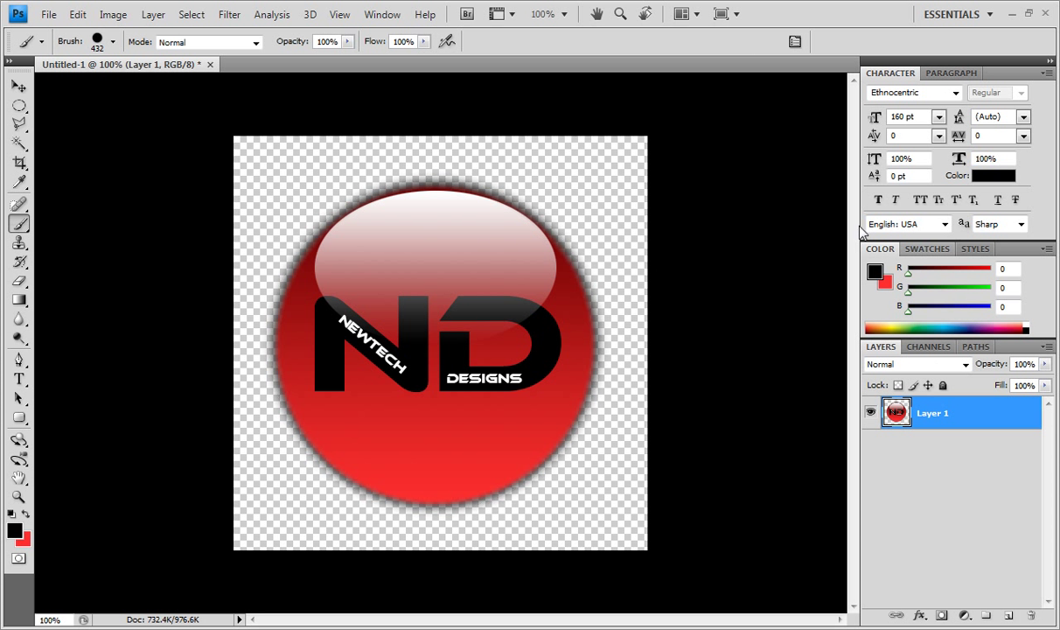
{"action": "left_click", "coordinate": [18, 86]}
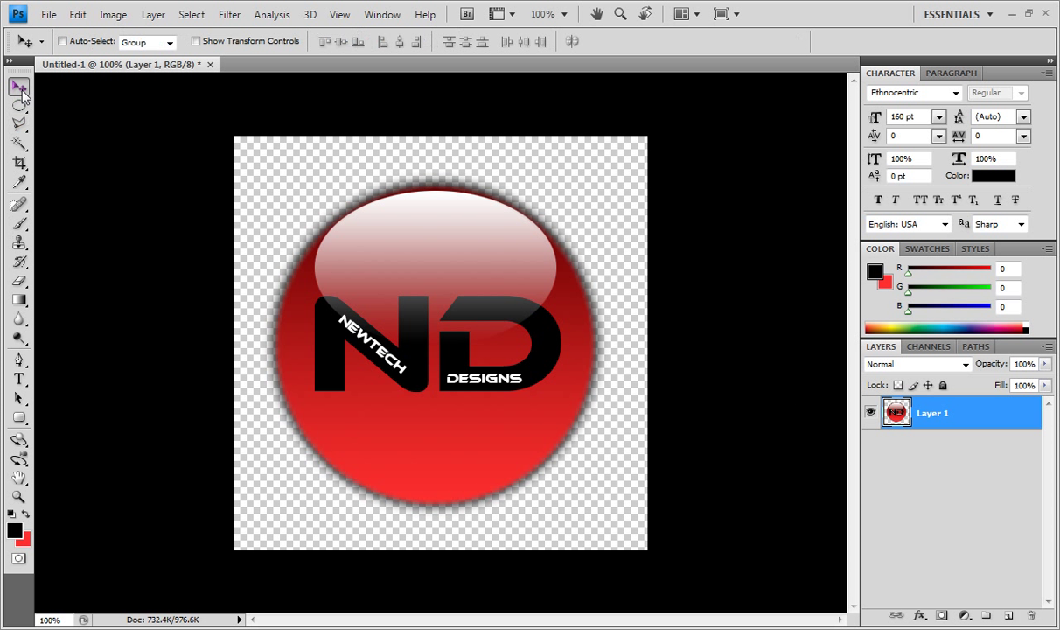